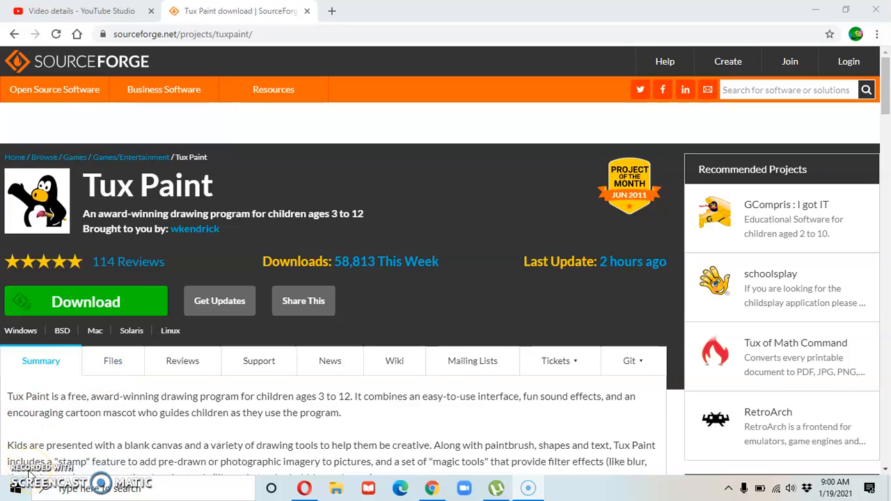
Step: Search the computer for "tux" and launch Tux Paint (Full Screen)
click(165, 489)
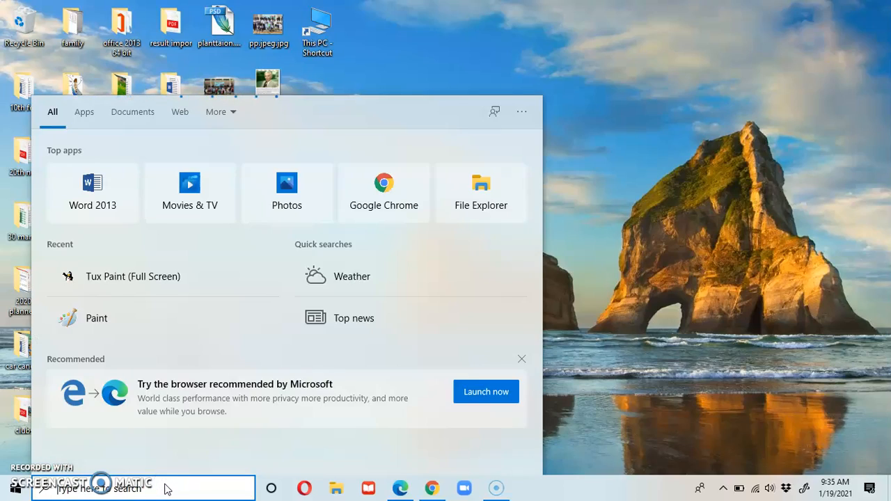
text(tux)
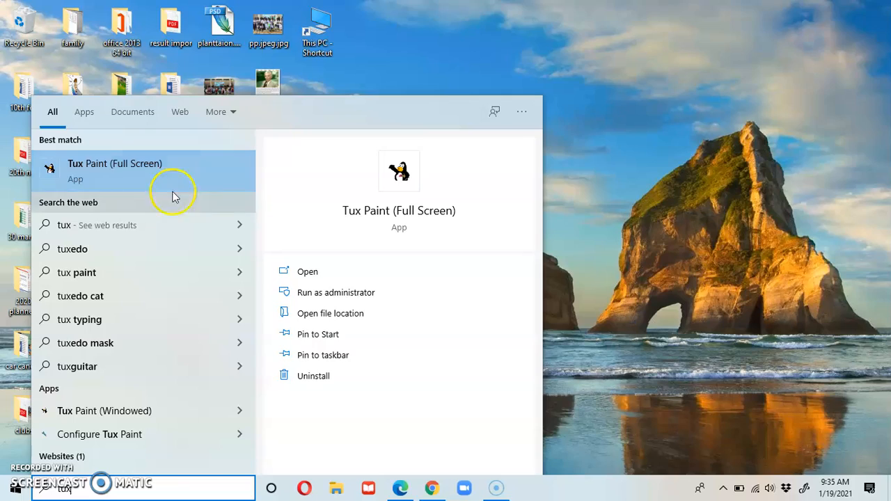
click(298, 270)
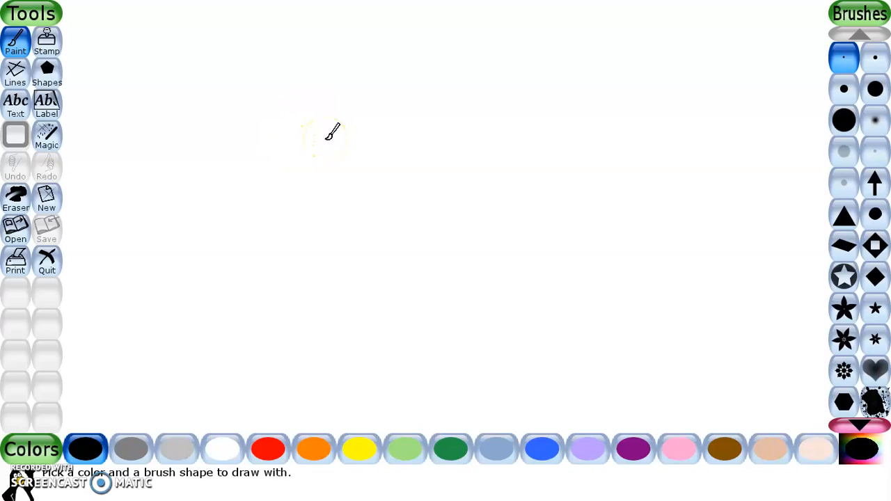
Step: With the thinnest round brush, paint a short black stroke and a five-pointed red star beside it on the upper canvas
drag(312, 113, 306, 159)
click(269, 447)
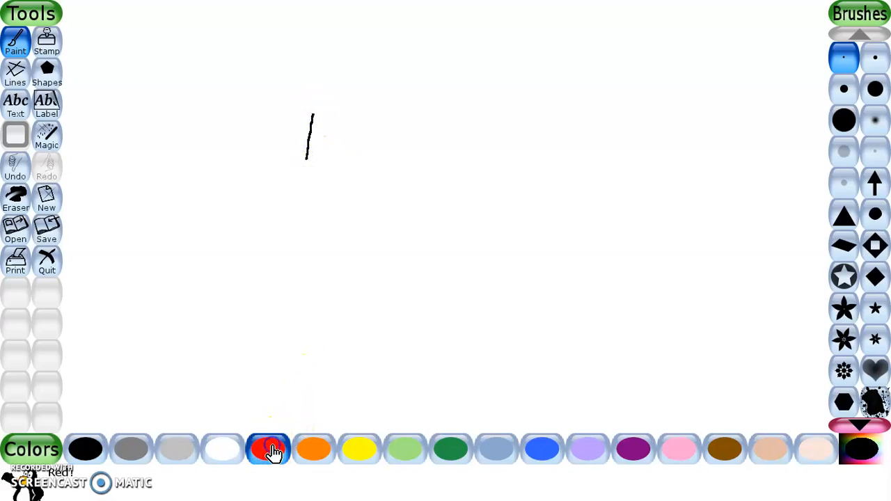
mouse_move(339, 141)
mouse_down()
mouse_move(340, 98)
mouse_move(365, 128)
mouse_move(322, 115)
mouse_move(378, 94)
mouse_move(339, 142)
mouse_up()
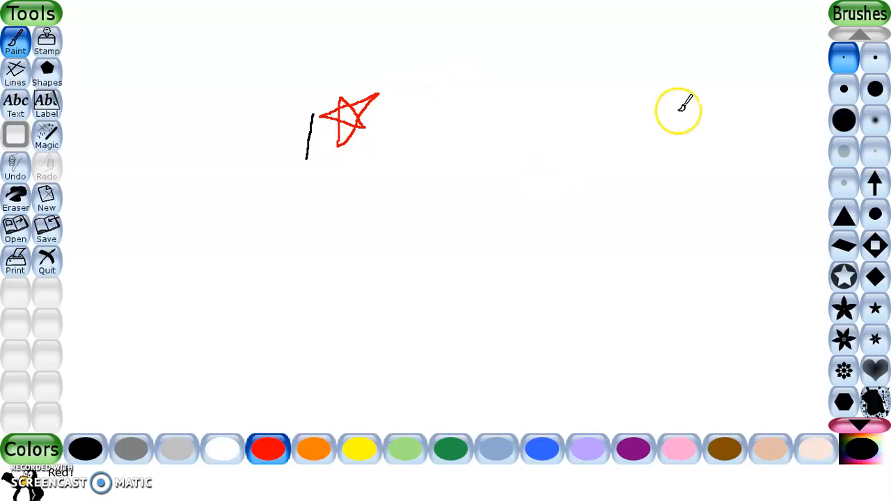
click(855, 70)
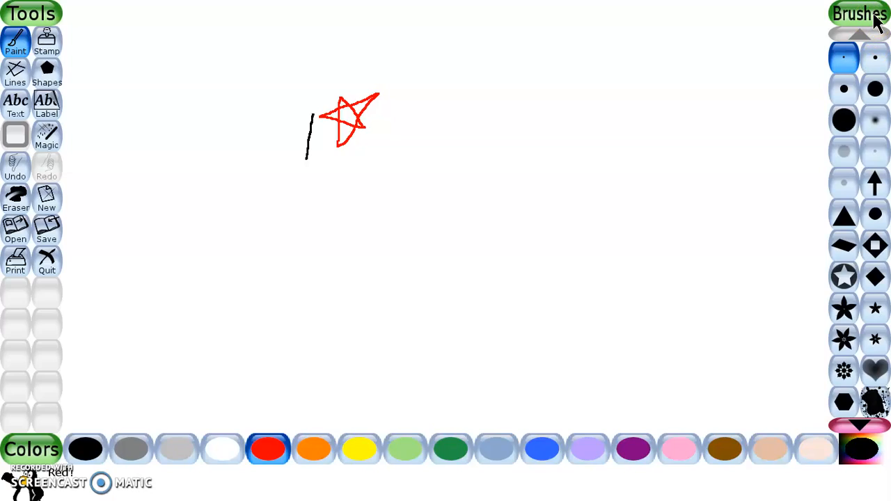
click(842, 62)
click(854, 66)
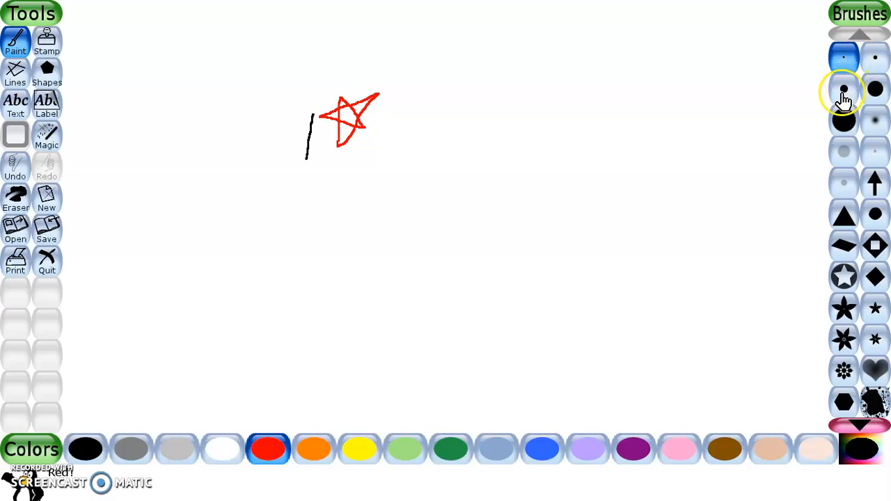
click(872, 99)
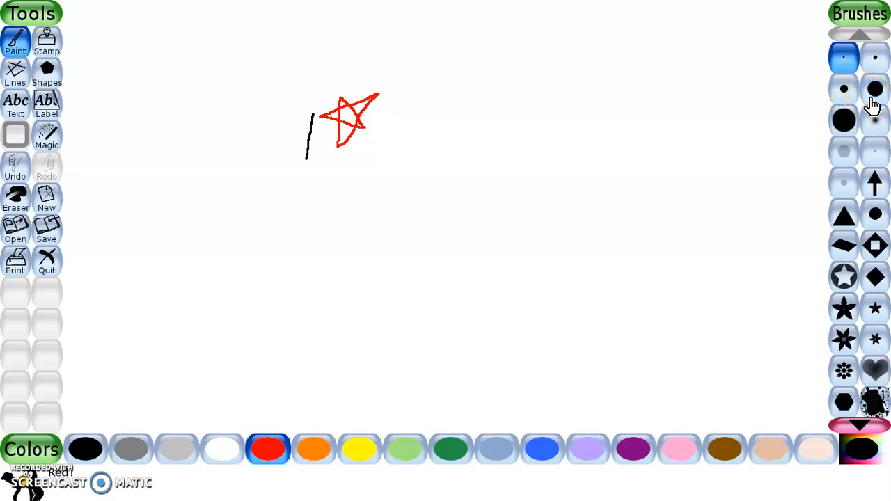
click(845, 115)
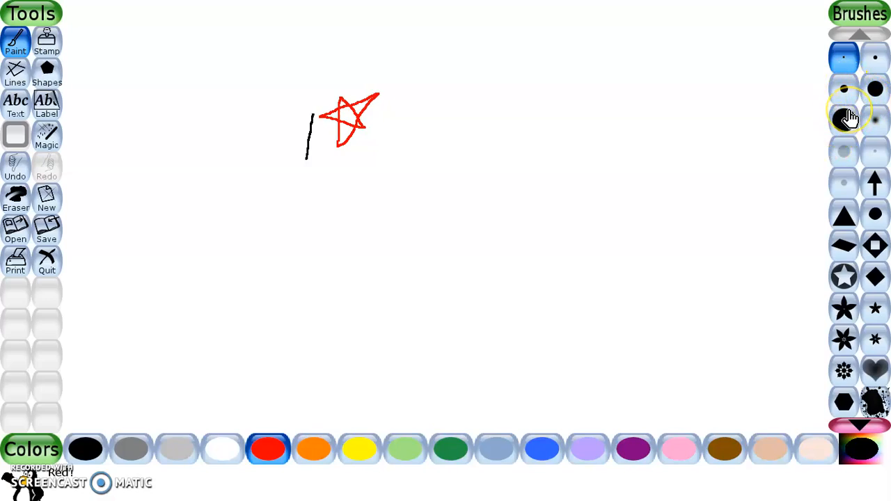
click(791, 139)
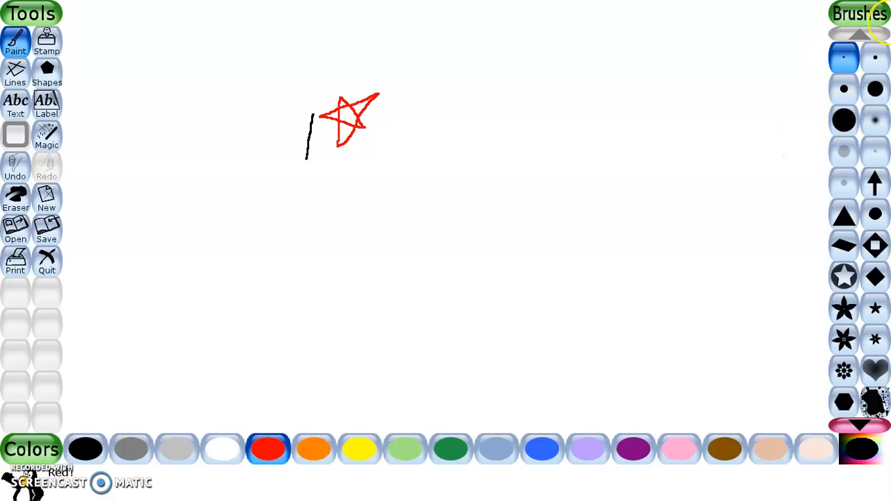
Step: Choose the second-largest solid round brush and pick a custom bright cyan from the colour spectrum
click(872, 95)
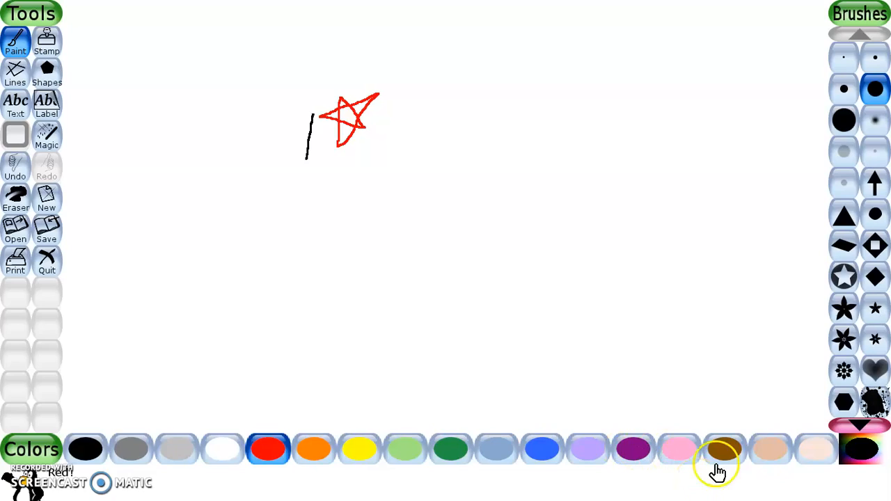
click(863, 453)
drag(324, 223, 382, 221)
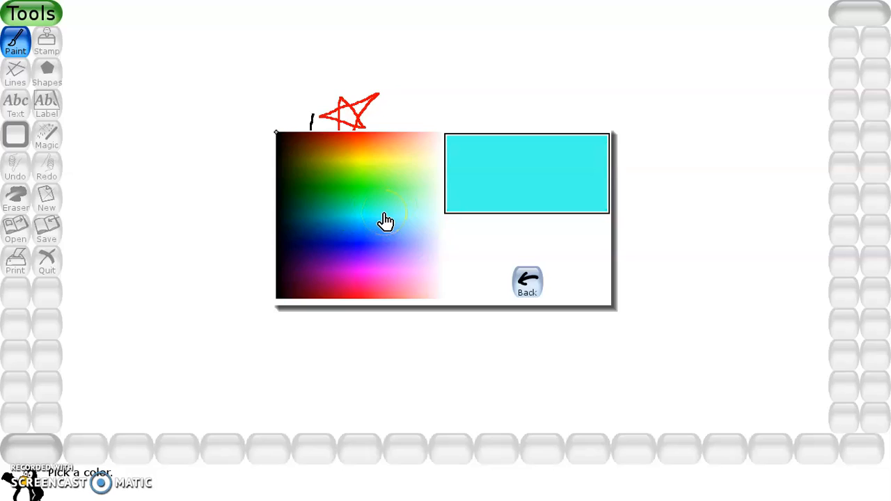
click(384, 221)
click(793, 446)
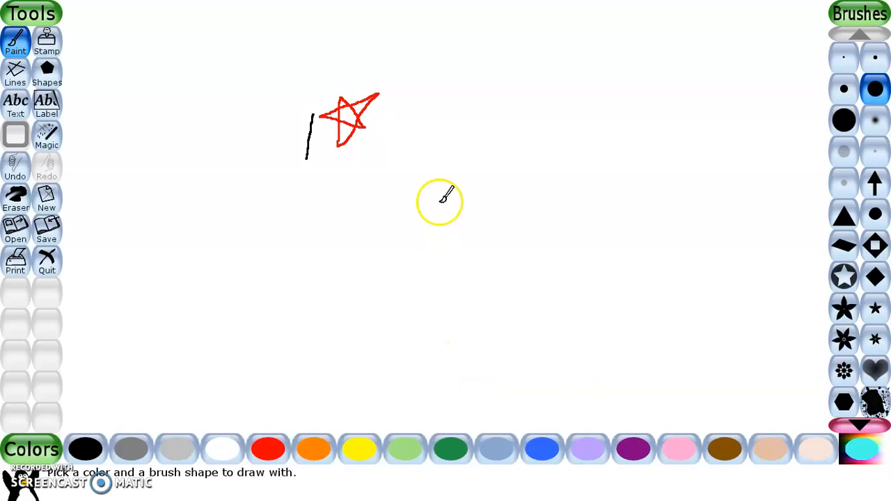
Step: Paint a small cyan arch near the canvas centre and a larger arch around it, and undo the larger arch
mouse_move(439, 201)
mouse_down()
mouse_move(458, 162)
mouse_move(484, 157)
mouse_move(503, 182)
mouse_move(506, 208)
mouse_move(477, 220)
mouse_up()
mouse_move(388, 213)
mouse_down()
mouse_move(387, 189)
mouse_move(452, 101)
mouse_move(499, 91)
mouse_move(564, 133)
mouse_move(585, 183)
mouse_up()
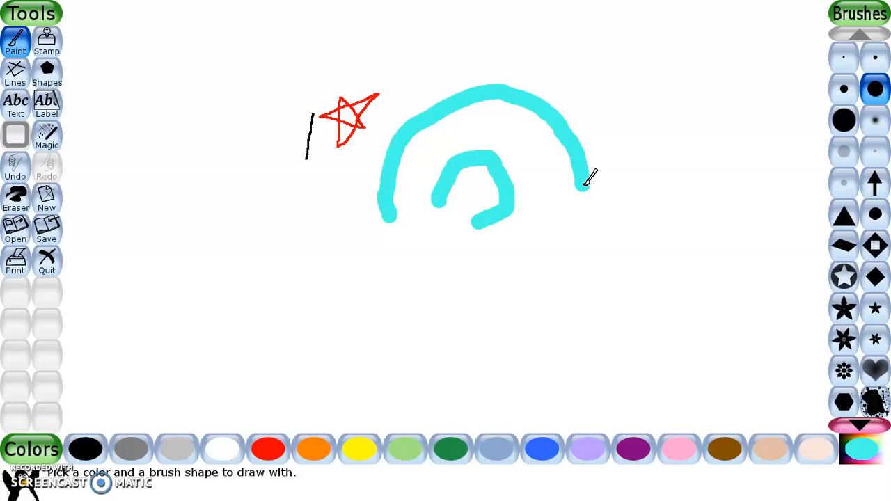
key(ctrl+z)
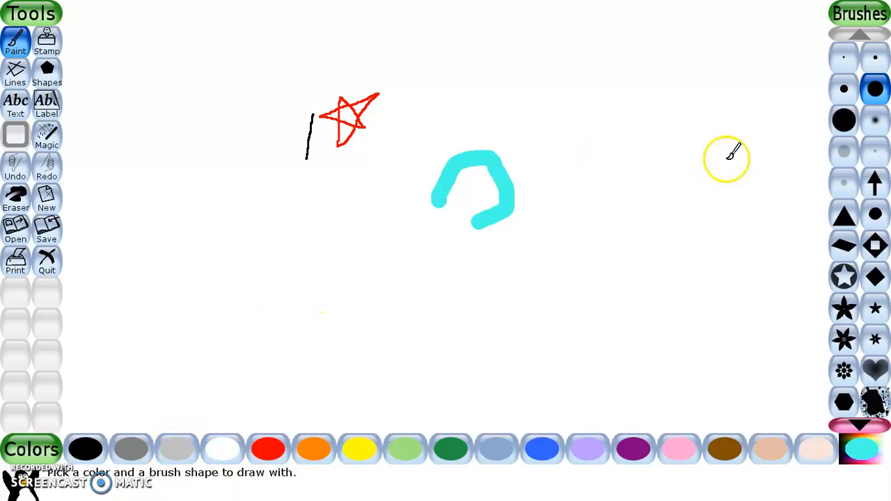
Step: Paint two downward trails of dark green arrows with the arrow brush to the right of the cyan arch
click(450, 451)
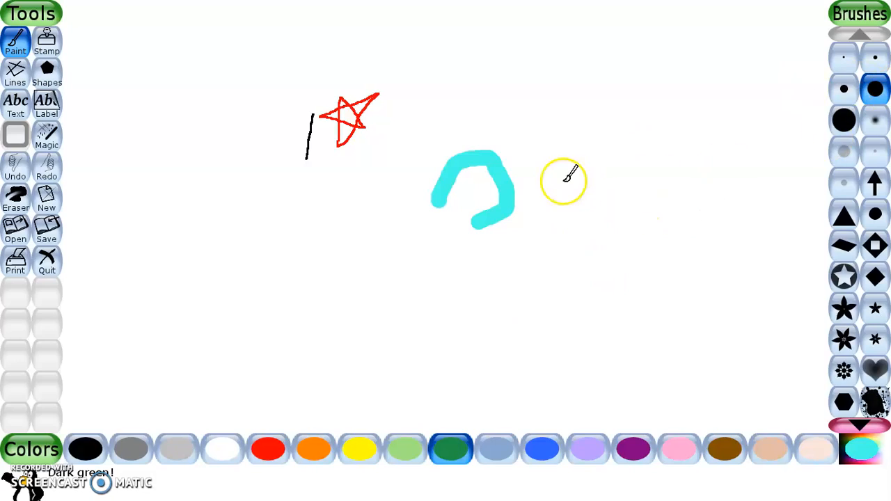
click(873, 182)
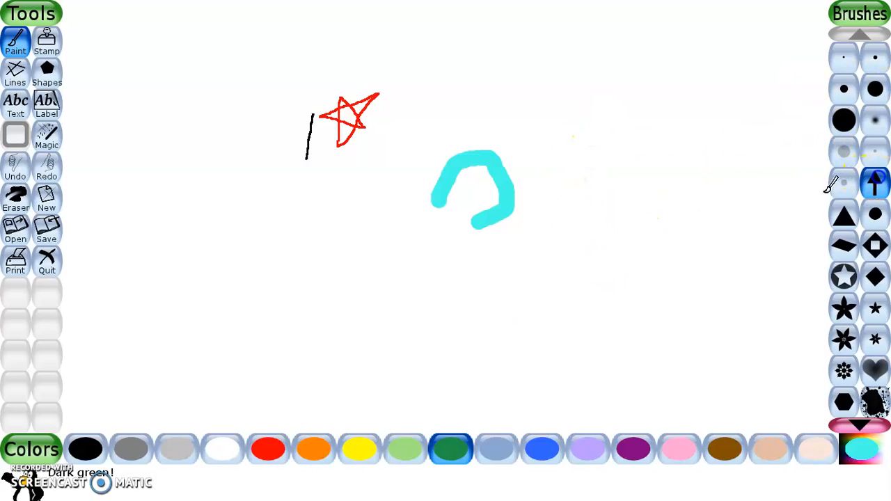
drag(643, 148, 655, 216)
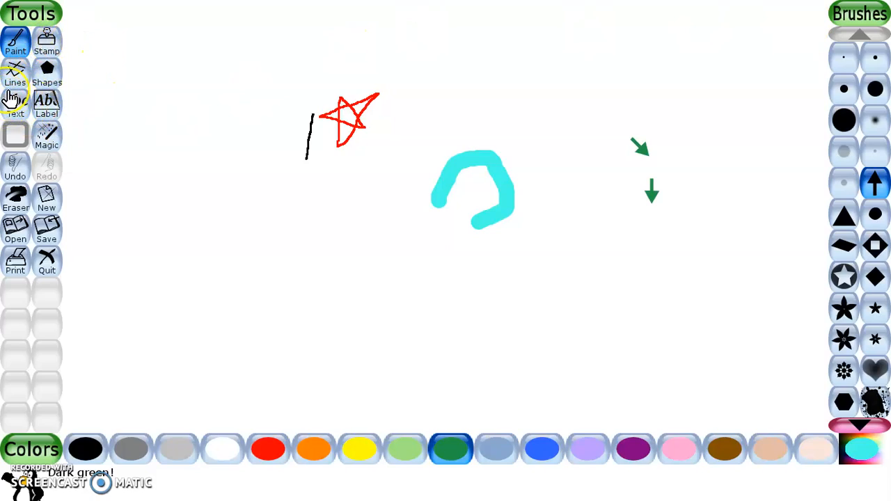
click(23, 46)
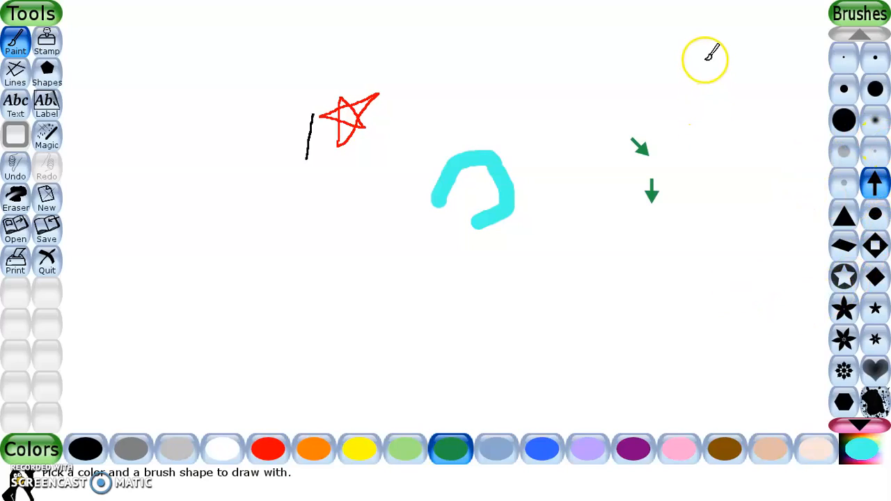
drag(705, 60, 739, 182)
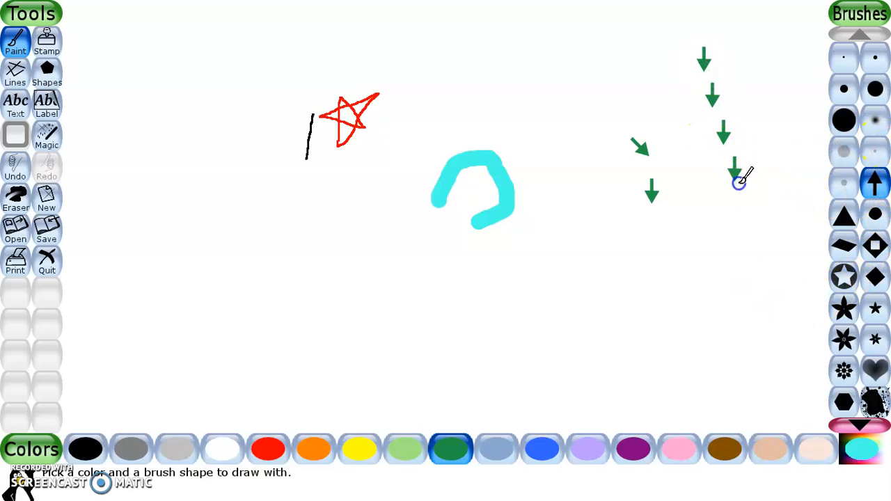
Step: Paint a vertical chain of purple stars with the star-in-circle brush between the cyan arch and the green arrows
click(631, 451)
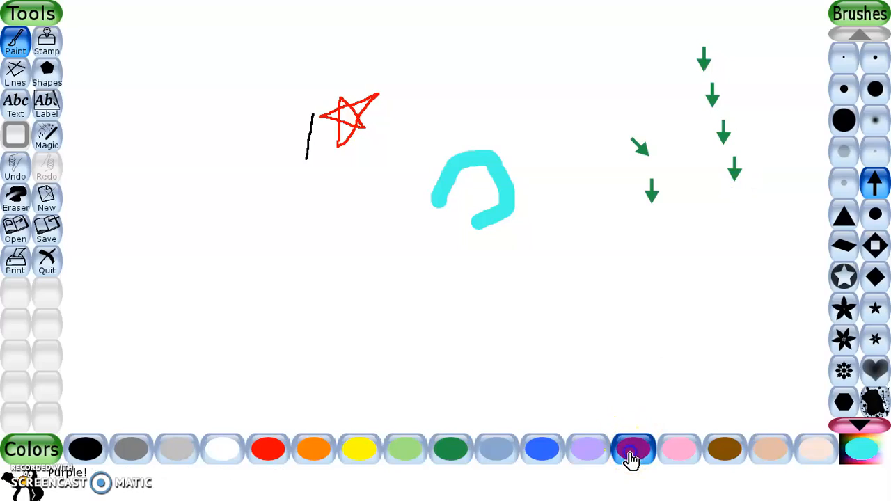
click(842, 276)
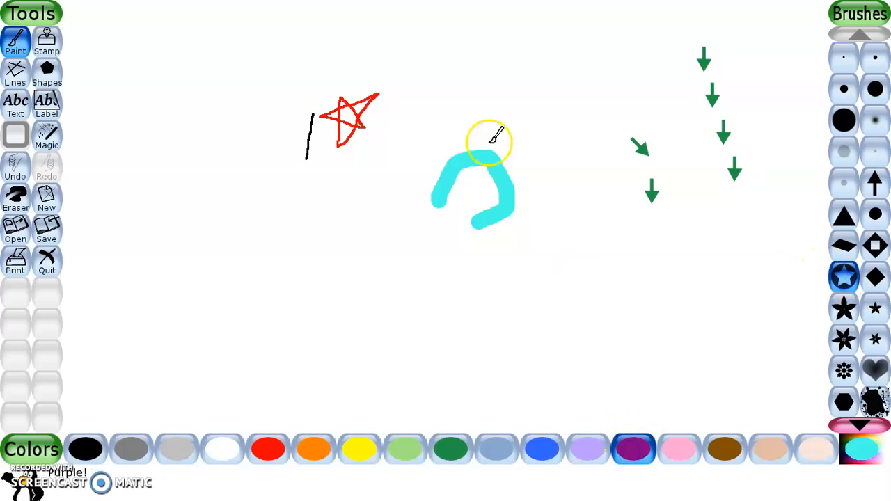
click(569, 53)
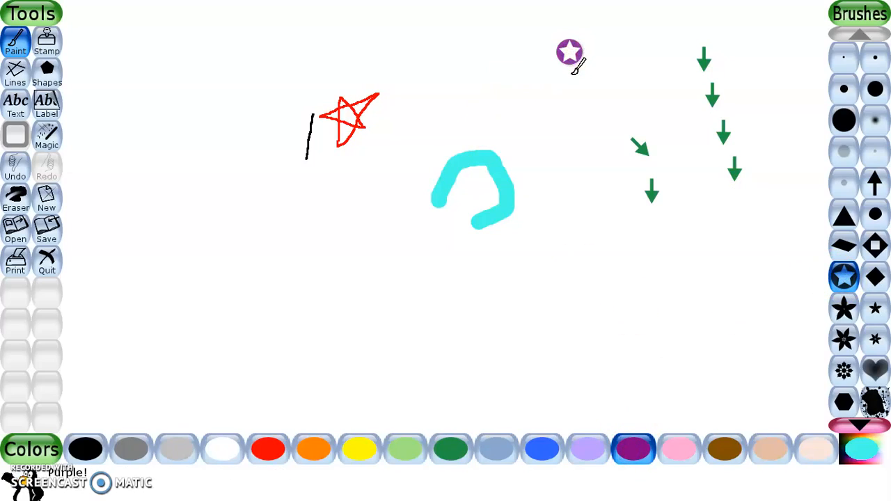
drag(572, 73, 588, 161)
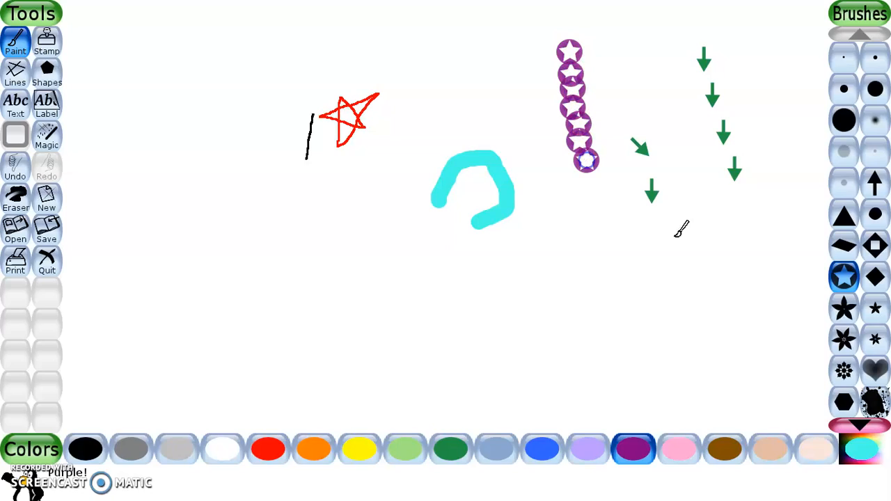
Step: Paint a diagonal trail of red flowers with the round petal-cluster brush, running down from below the red star
click(842, 372)
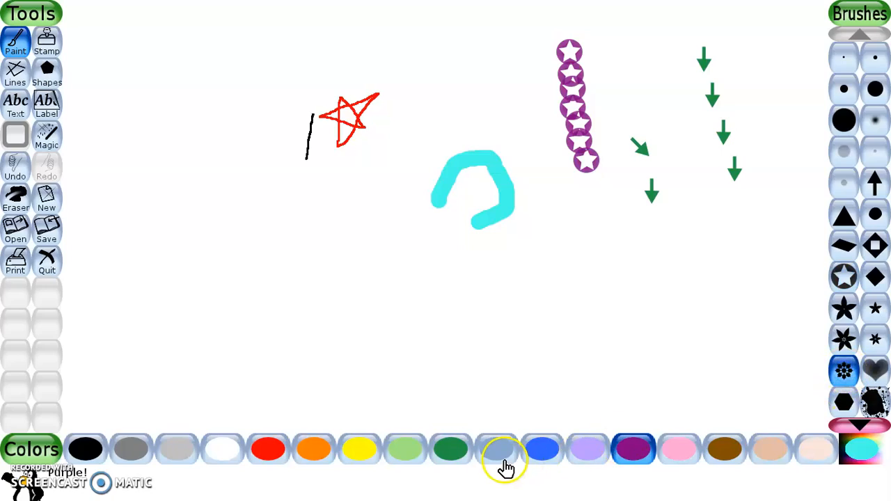
click(268, 449)
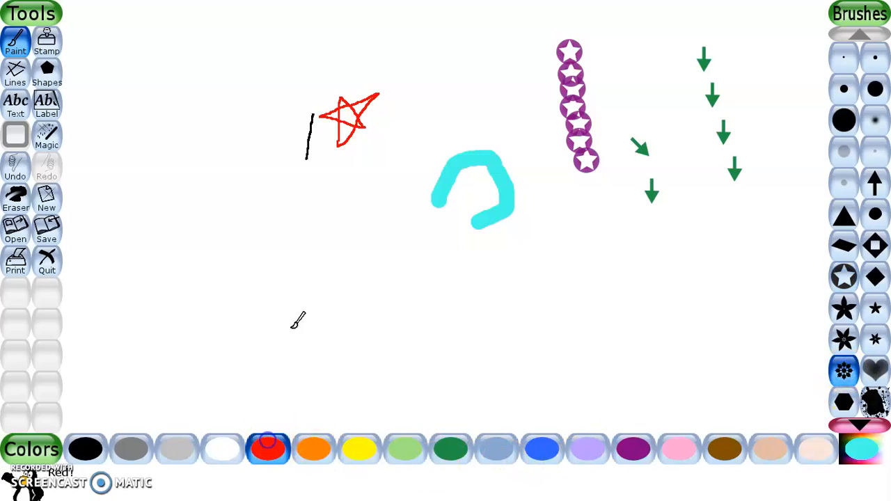
click(376, 188)
click(382, 203)
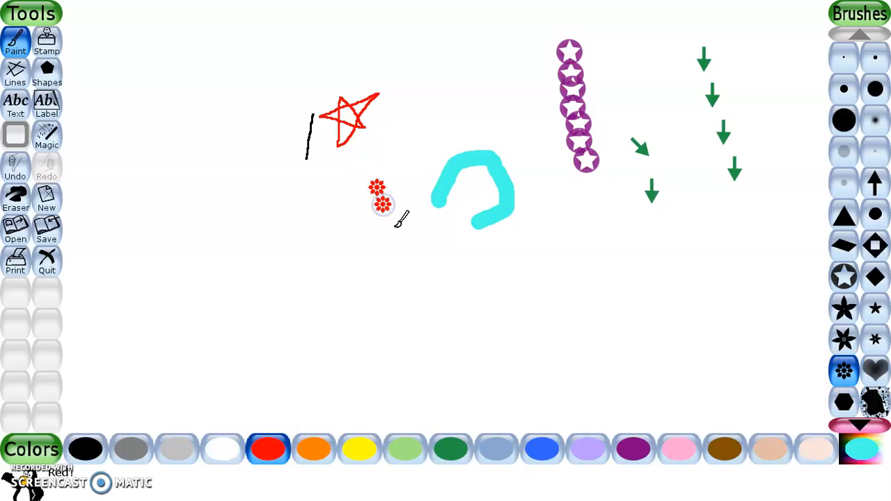
click(393, 226)
drag(401, 237, 423, 300)
click(415, 272)
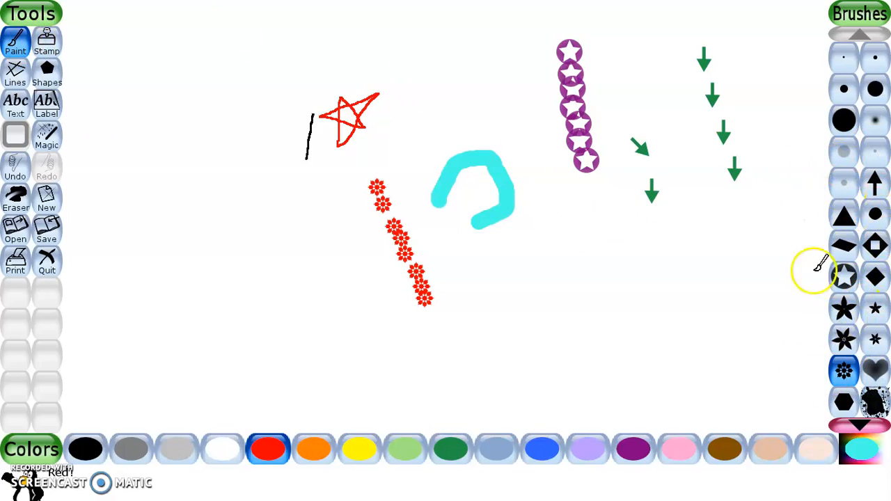
Step: Paint a vertical chain of blue hearts with the heart brush below the cyan arch
click(875, 371)
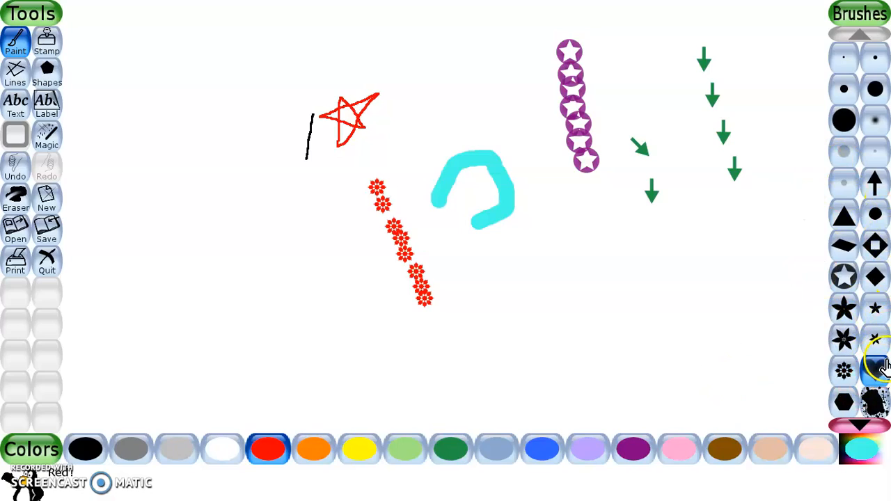
click(541, 449)
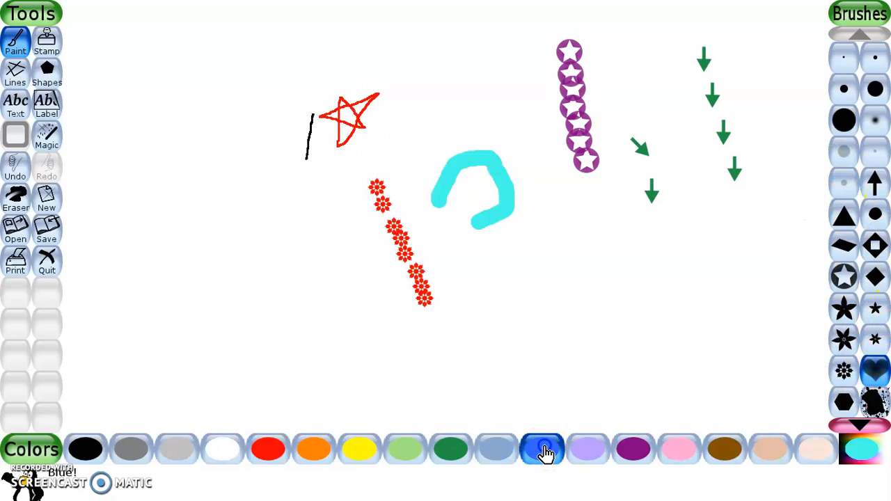
drag(521, 253, 526, 333)
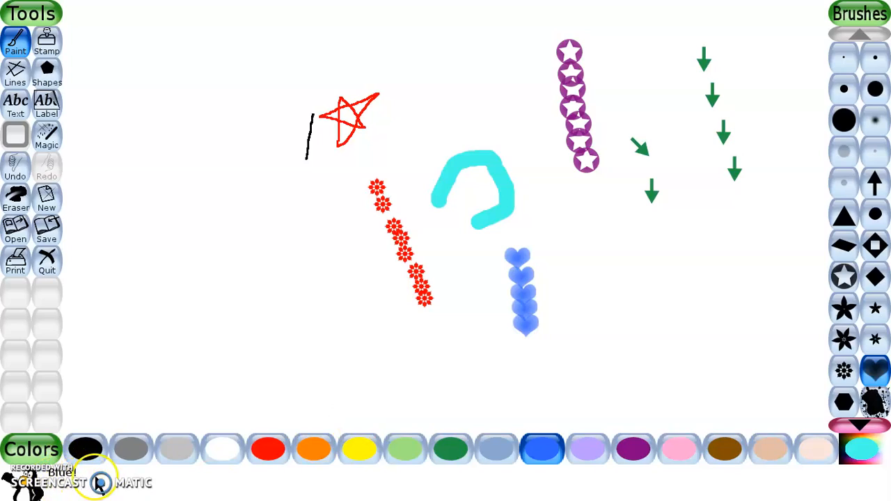
click(529, 341)
drag(533, 337, 530, 387)
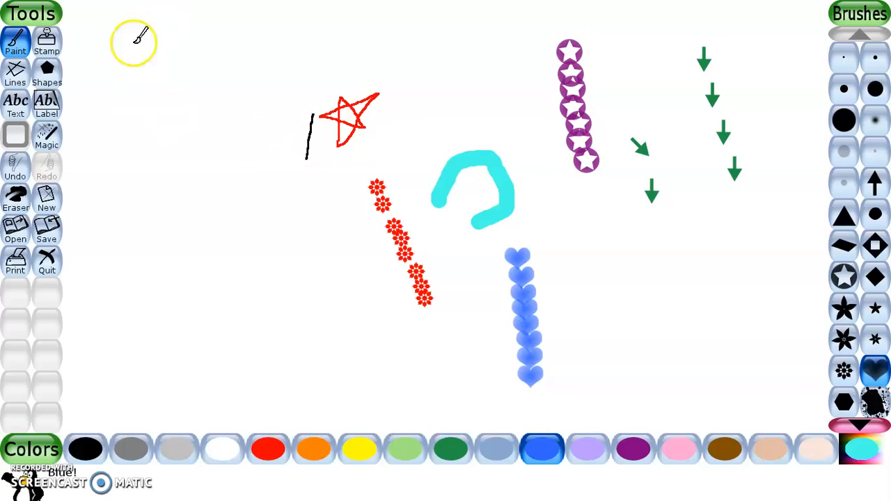
Step: Draw a slanted orange line with the Lines tool and the second-largest solid round brush near the upper middle of the blank canvas
click(16, 75)
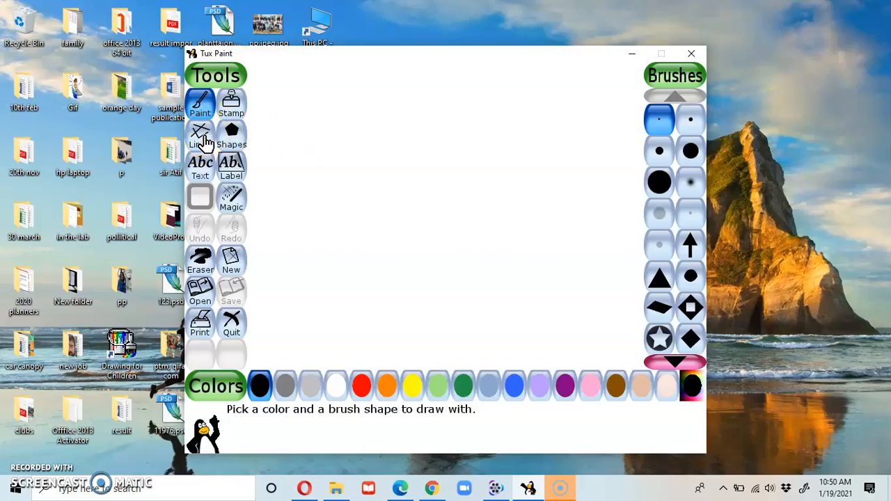
click(202, 139)
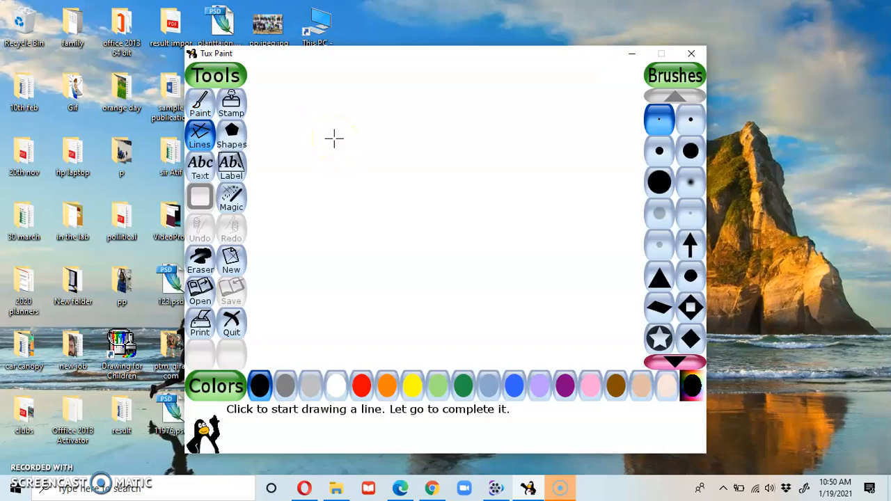
click(387, 387)
click(396, 232)
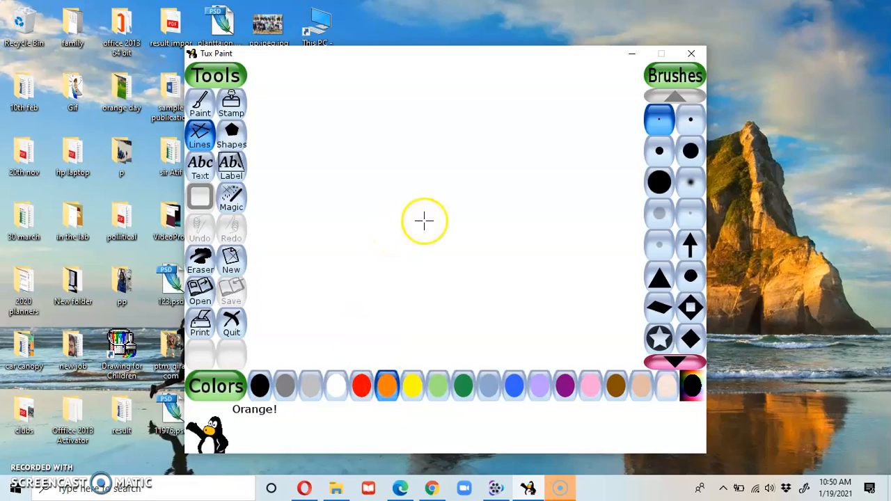
click(690, 151)
mouse_move(407, 182)
mouse_down()
mouse_move(428, 136)
mouse_move(401, 203)
mouse_up()
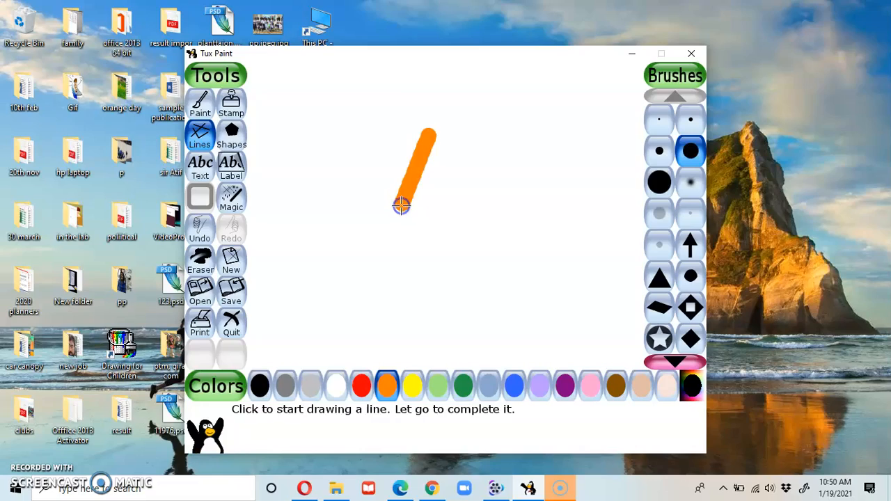
Step: Add a thinner and a very thick slanted orange line right of the first, and a very thick horizontal one to its left
click(659, 151)
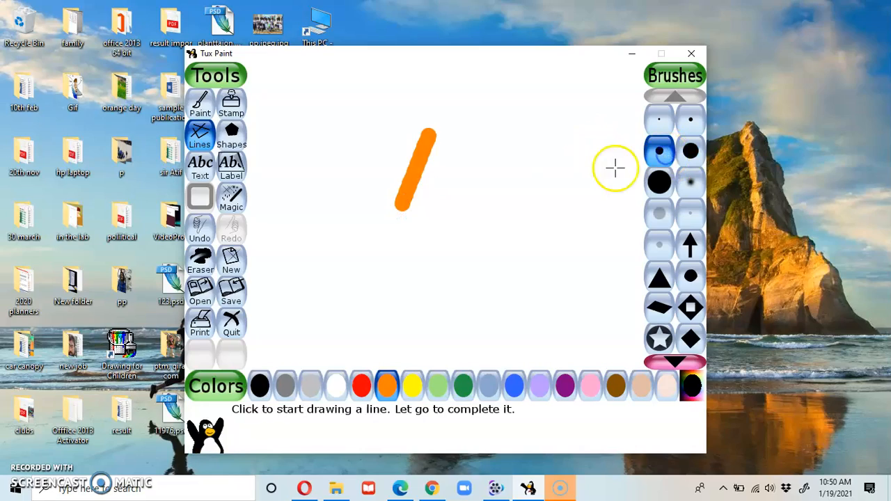
mouse_move(480, 127)
mouse_down()
mouse_move(445, 190)
mouse_move(453, 192)
mouse_up()
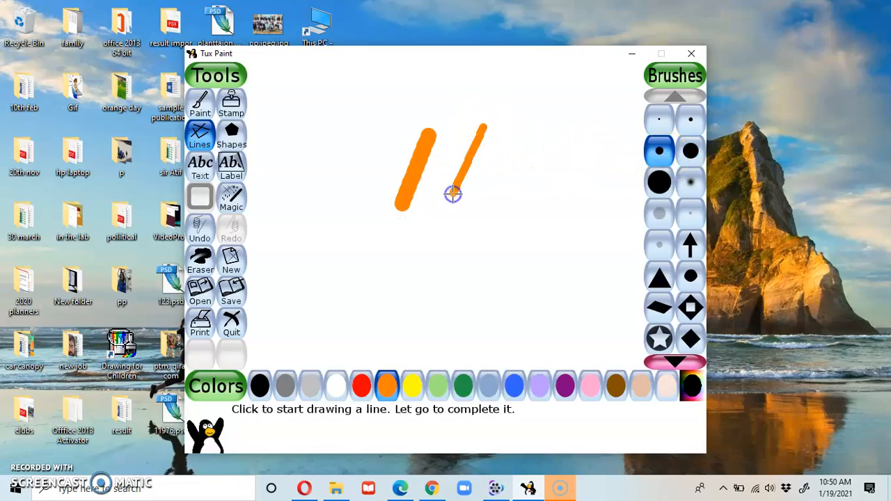
click(658, 181)
drag(497, 174, 480, 224)
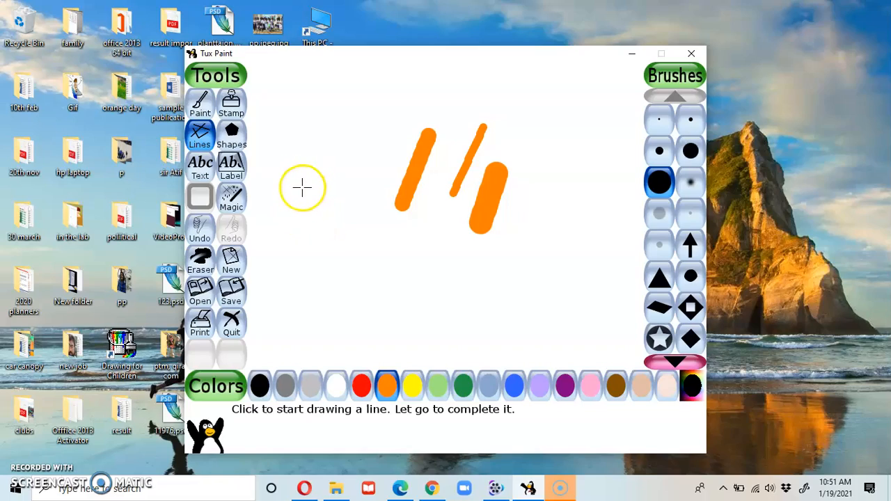
drag(302, 187, 368, 187)
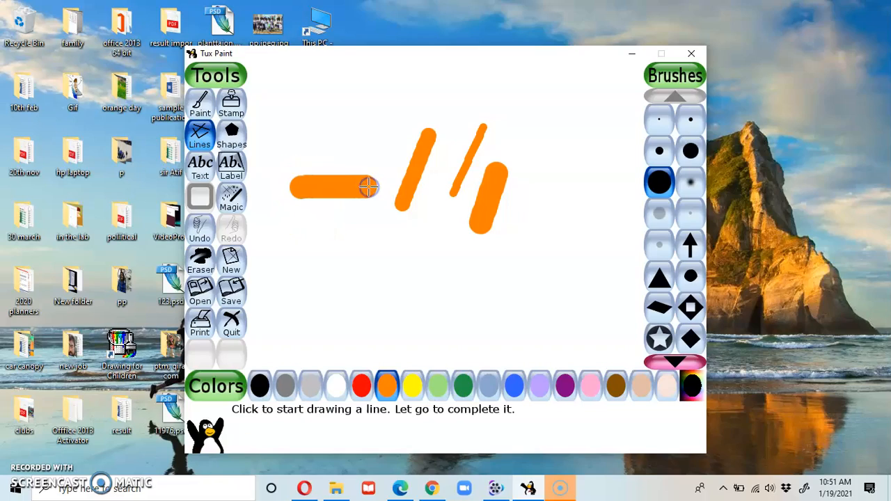
Step: Draw an orange house outline with thin straight lines, a trapezoid roof above a rectangular body, right of the slanted lines
click(689, 122)
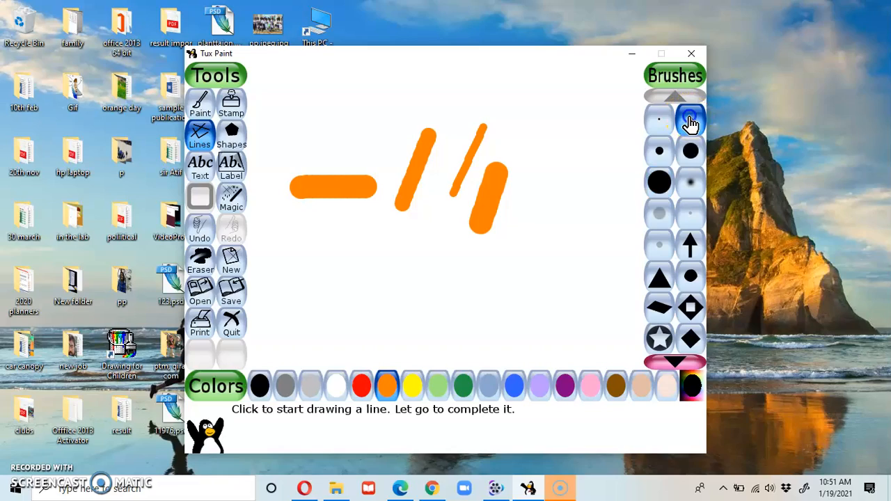
drag(525, 142, 620, 169)
drag(524, 144, 620, 171)
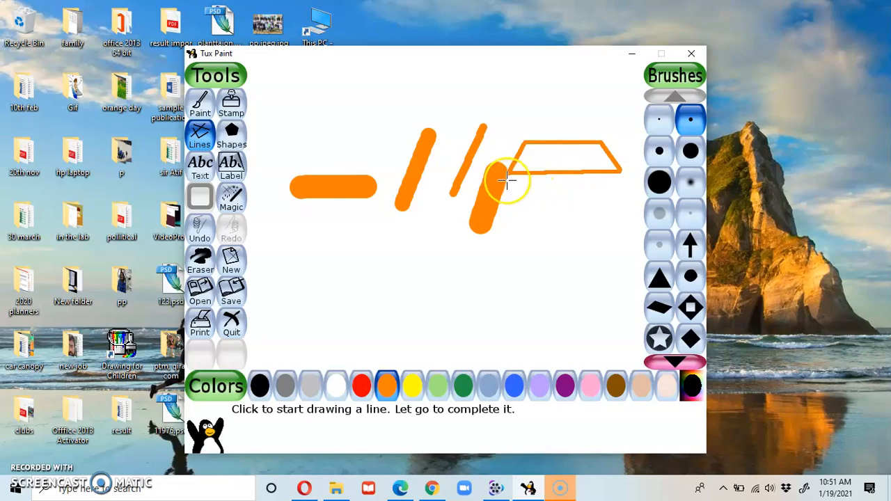
mouse_move(506, 177)
mouse_down()
mouse_move(521, 225)
mouse_move(506, 237)
mouse_move(591, 225)
mouse_move(621, 236)
mouse_move(606, 181)
mouse_move(620, 172)
mouse_up()
drag(370, 243, 370, 242)
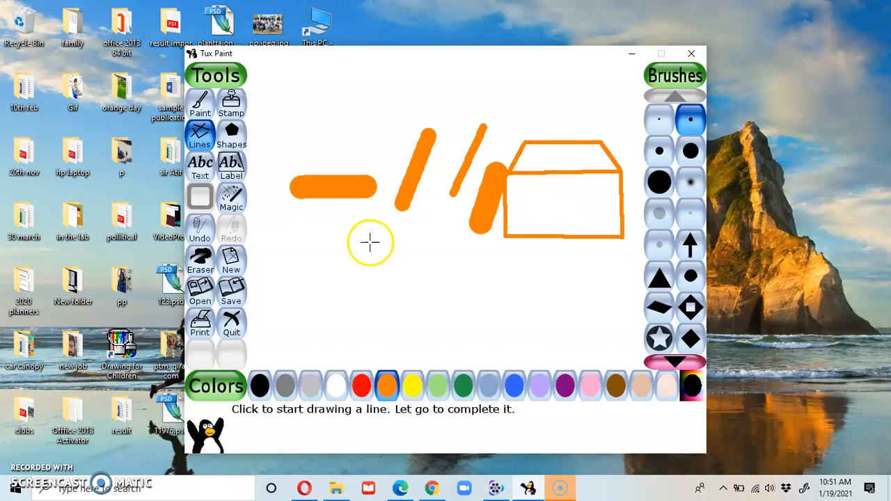
Step: Draw a small filled purple square with the Shapes tool in the upper-left corner of the canvas
click(237, 145)
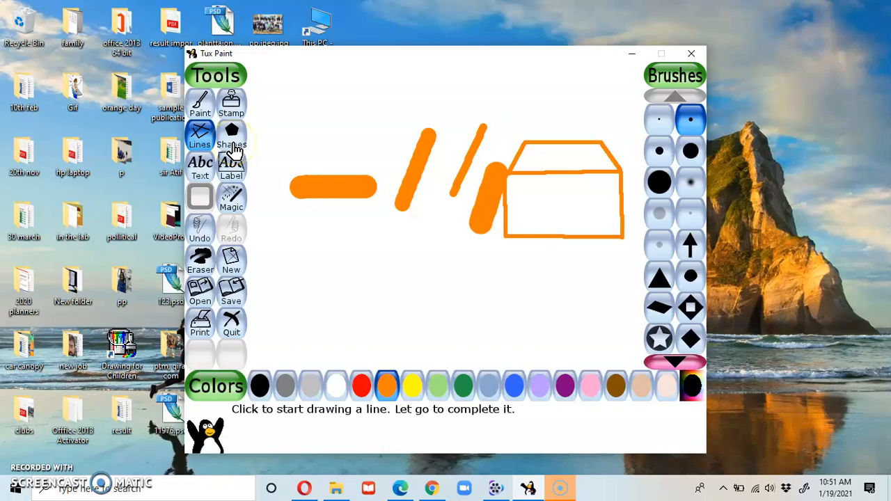
click(235, 150)
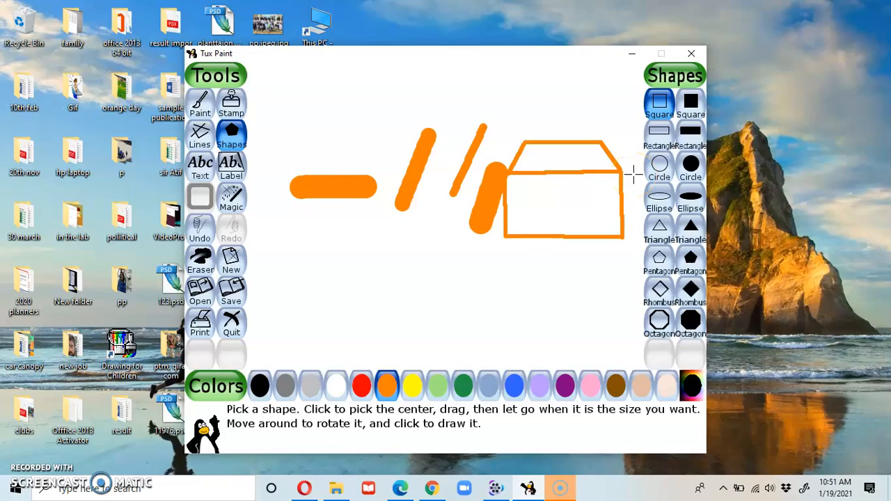
click(696, 103)
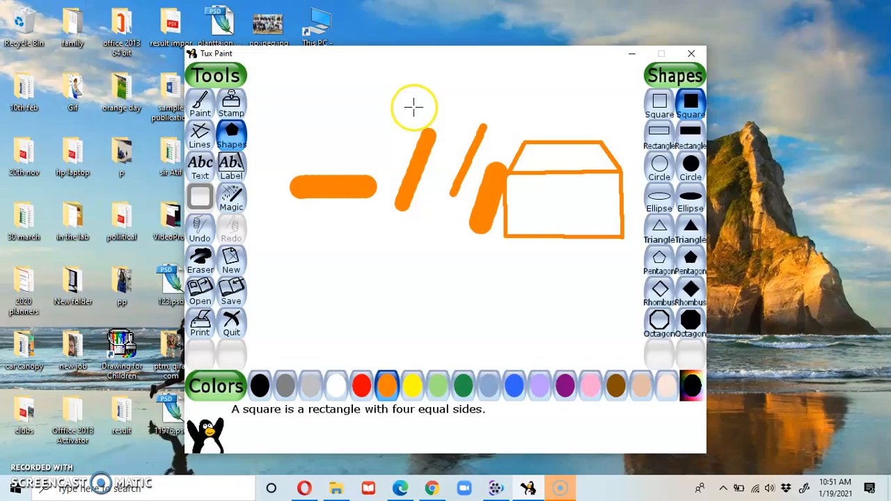
click(565, 398)
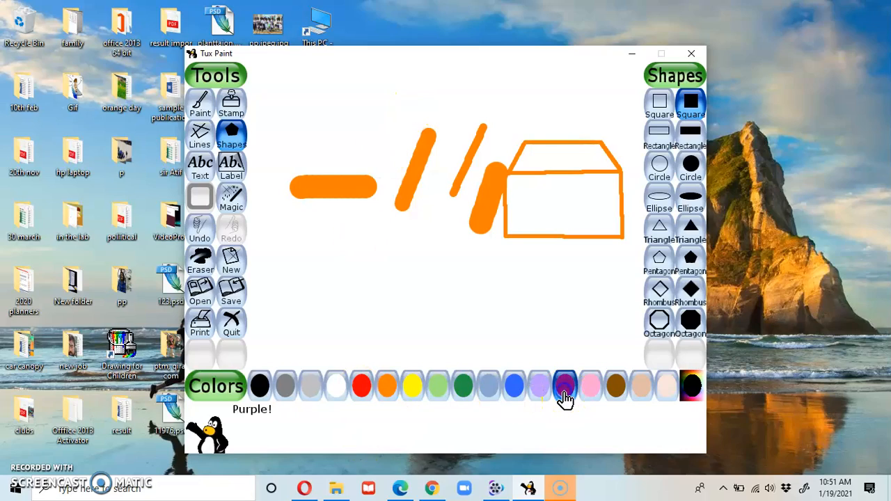
click(271, 82)
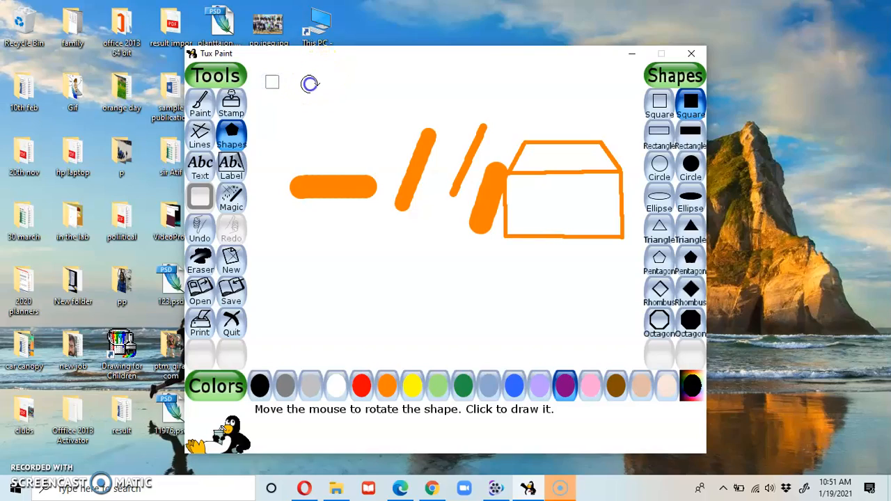
click(346, 137)
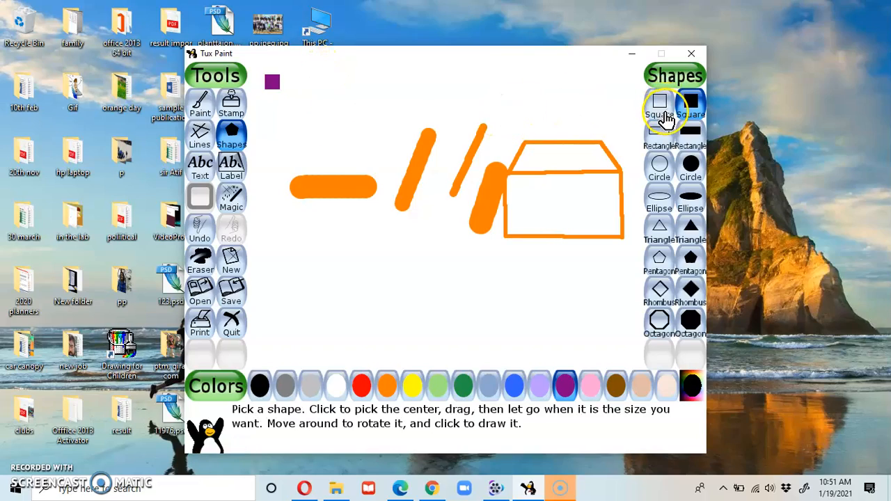
Step: Draw a filled purple horizontal rectangle, unrotated, just right of the small purple square
click(689, 132)
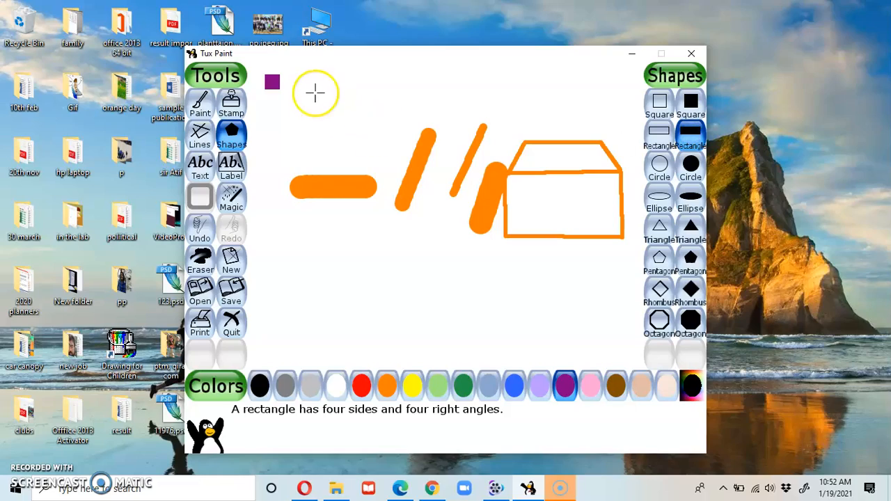
mouse_move(316, 93)
mouse_down()
mouse_move(392, 110)
mouse_move(363, 108)
mouse_up()
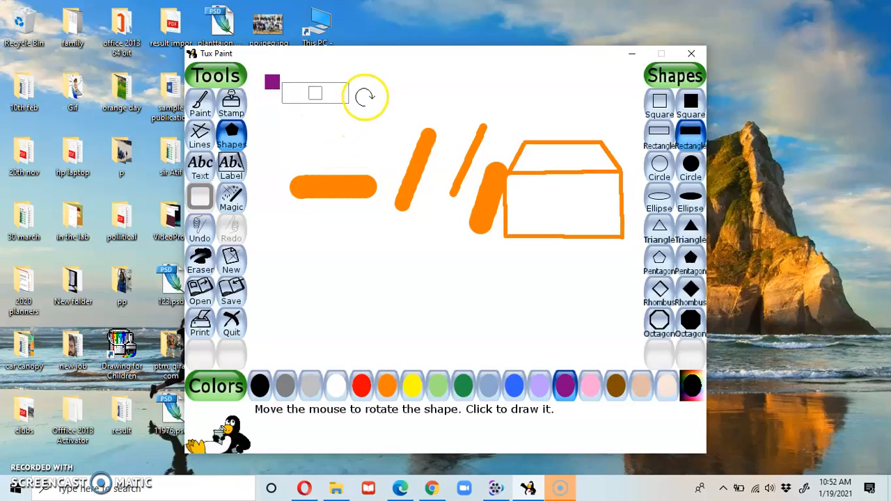
click(363, 96)
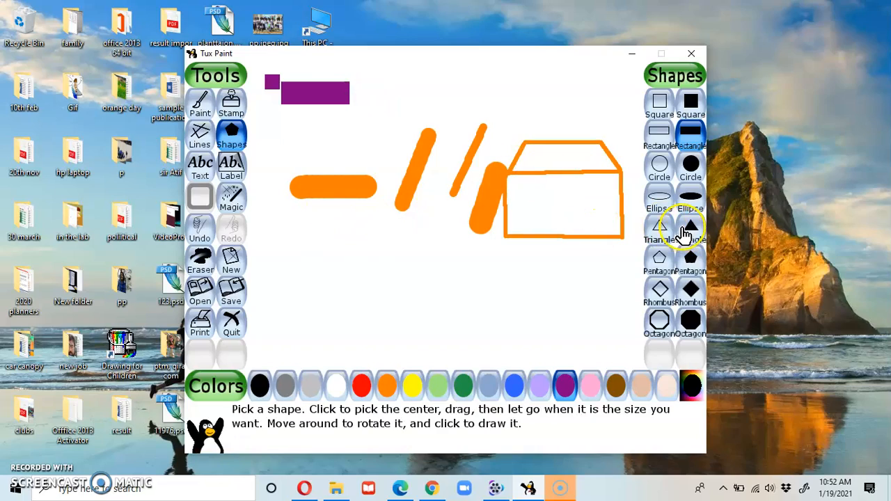
Step: Draw a filled blue upright triangle below the horizontal orange line
click(689, 227)
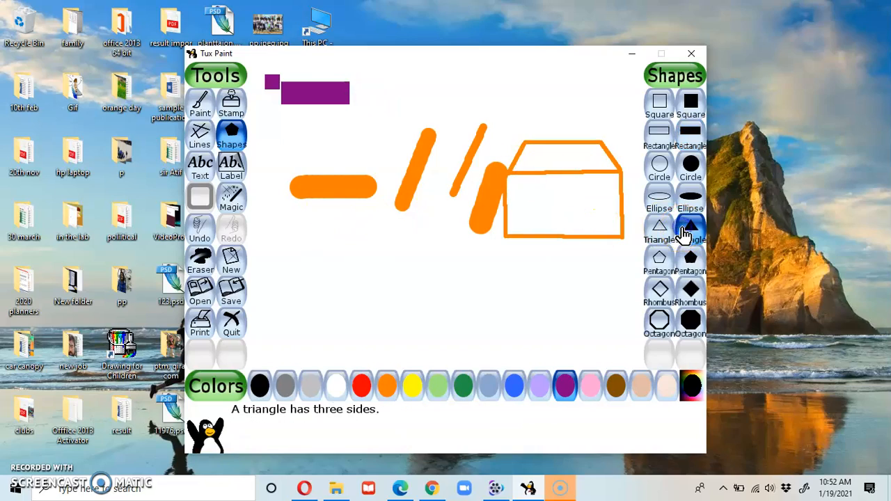
click(514, 393)
mouse_move(353, 238)
mouse_down()
mouse_move(404, 290)
mouse_move(390, 272)
mouse_up()
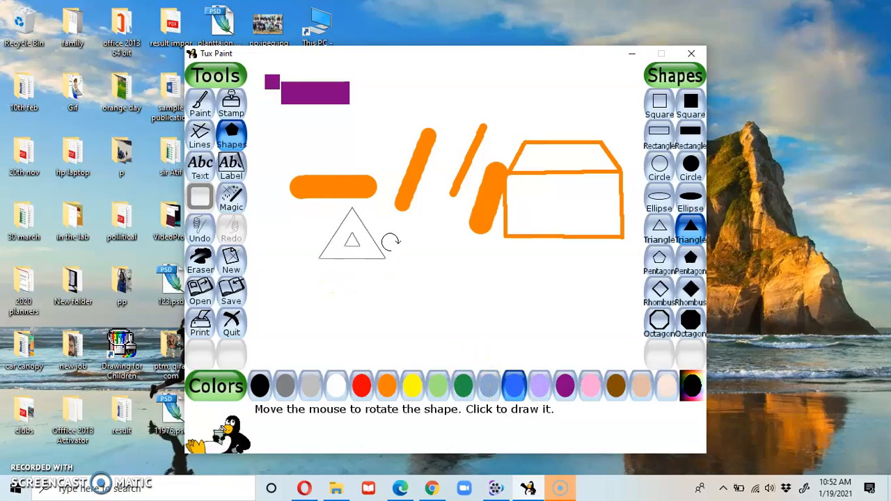
click(391, 242)
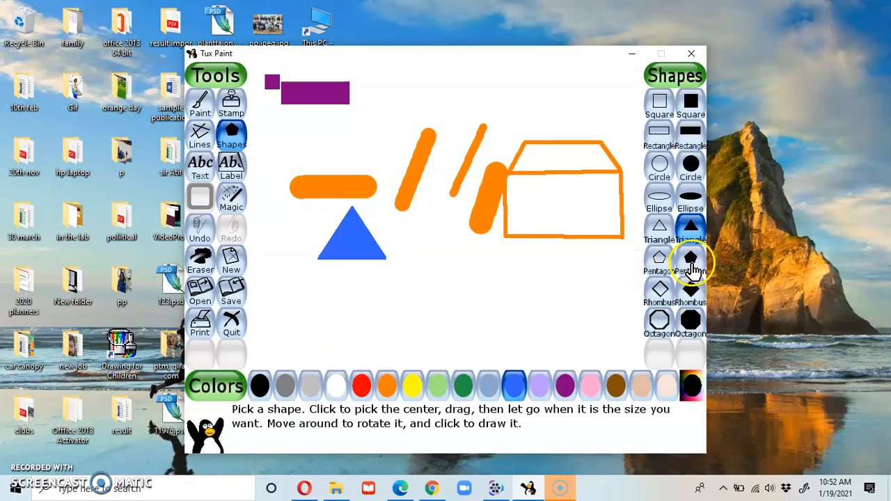
Step: Draw a filled light purple pentagon, point up, to the right of the blue triangle
click(690, 261)
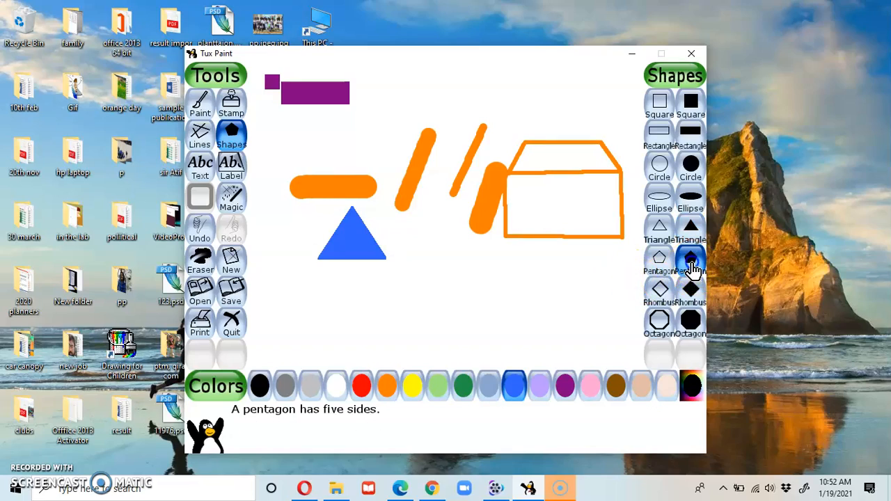
click(538, 390)
drag(431, 240, 478, 277)
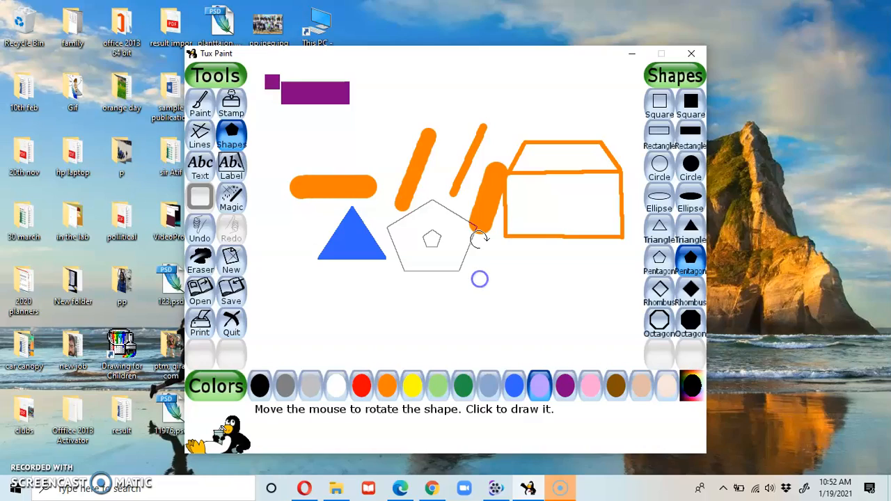
click(479, 240)
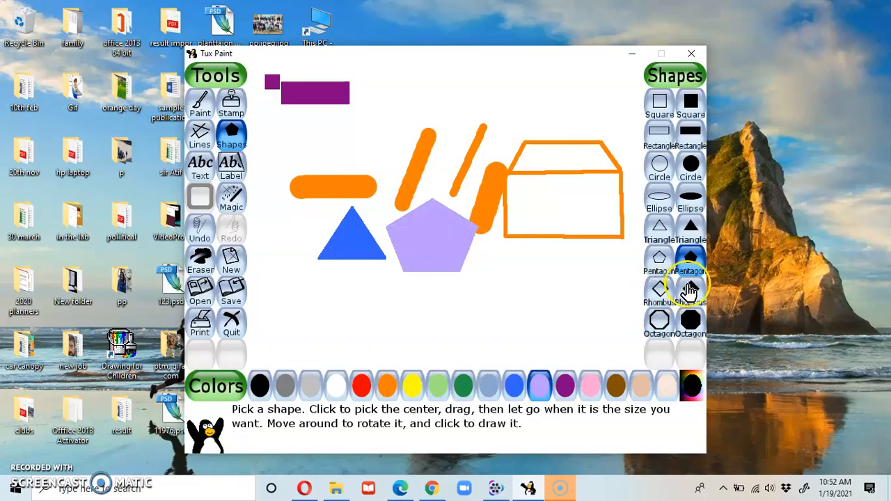
Step: Draw a filled dark green rhombus right of the pentagon, overlapping the lower-left corner of the house outline
click(691, 291)
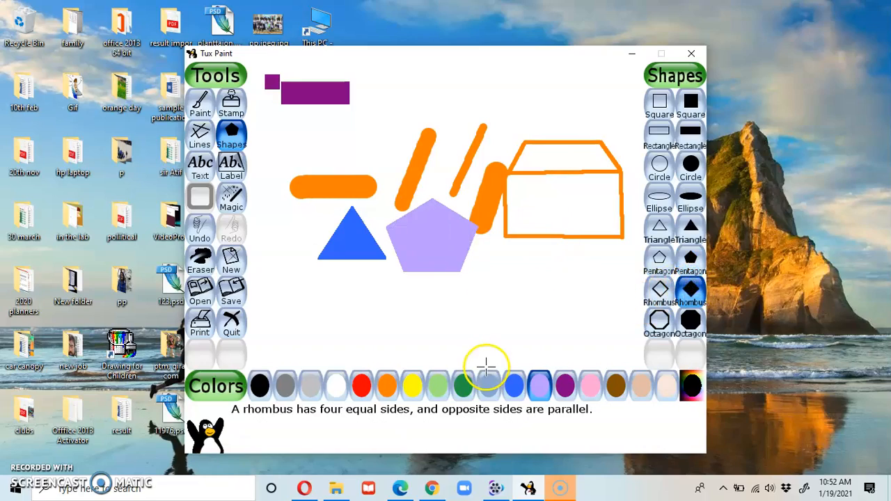
click(461, 394)
drag(525, 249, 571, 294)
click(571, 249)
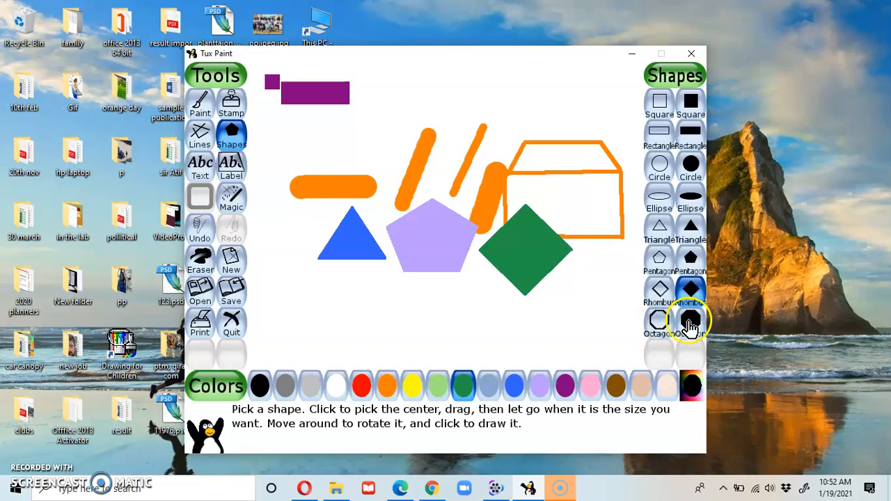
Step: Draw a filled red octagon, unrotated, below and left of the blue triangle
click(691, 322)
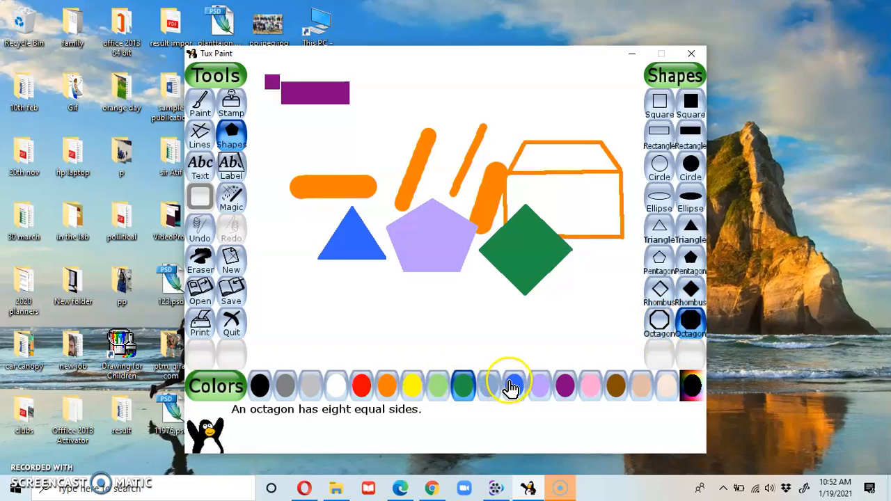
click(364, 393)
drag(315, 286, 350, 308)
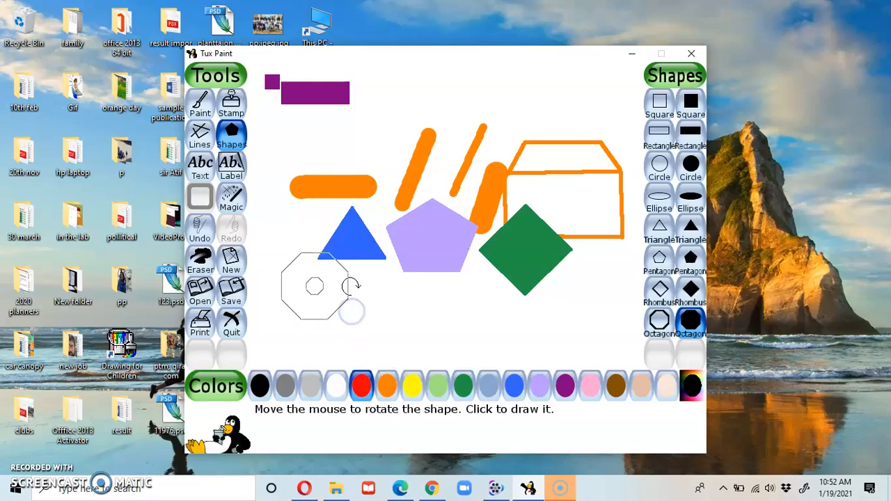
click(350, 285)
click(584, 274)
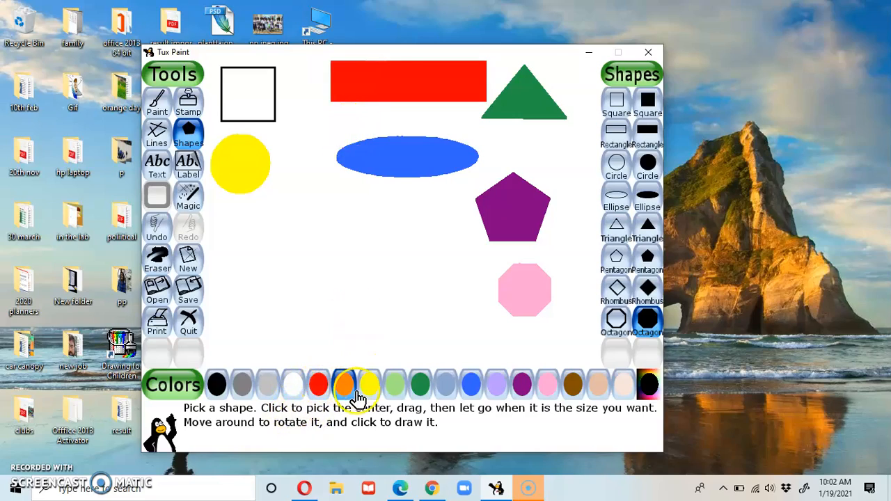
Step: Add the orange text "Paakistan is our dear" in the slanted handwriting-style font below the blue ellipse
click(159, 167)
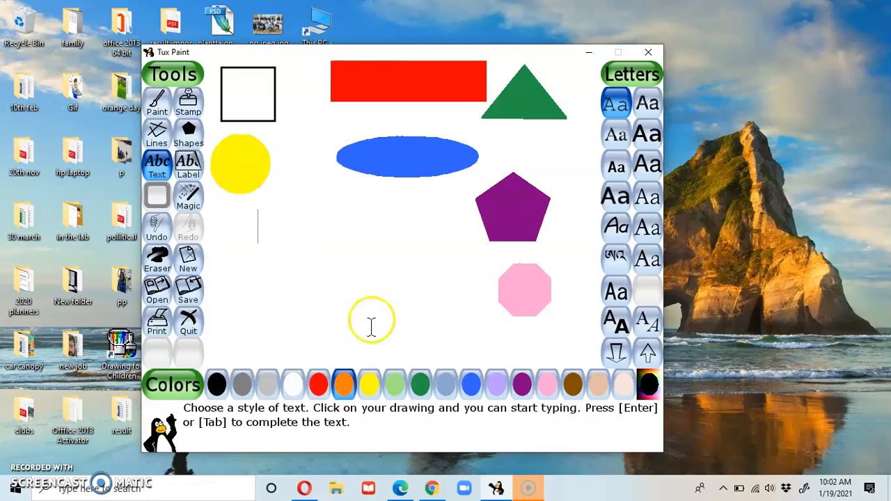
click(344, 394)
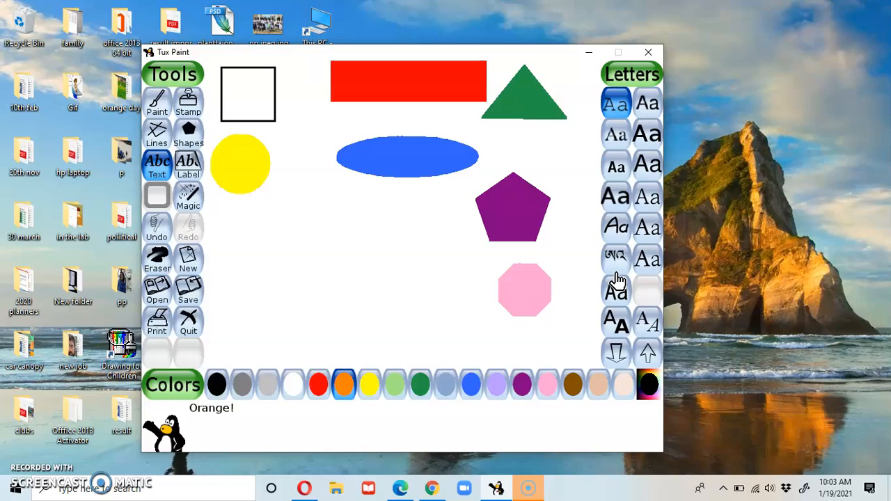
click(616, 226)
click(320, 242)
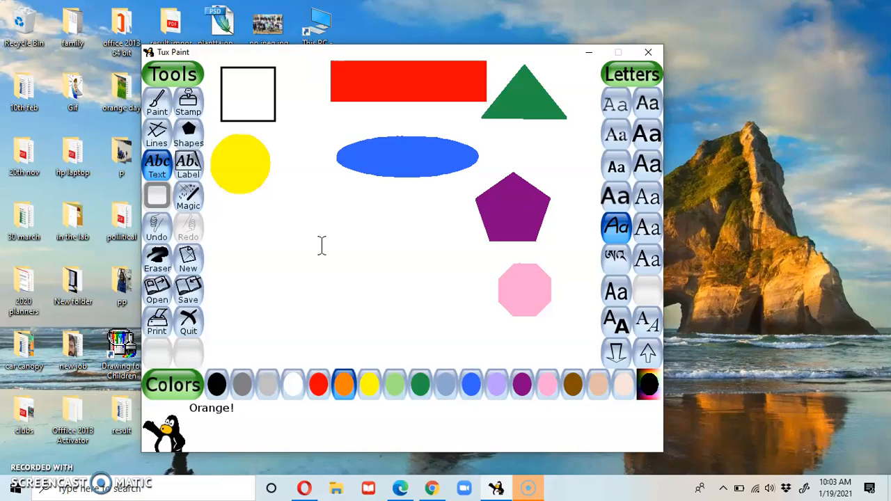
text(Paakis)
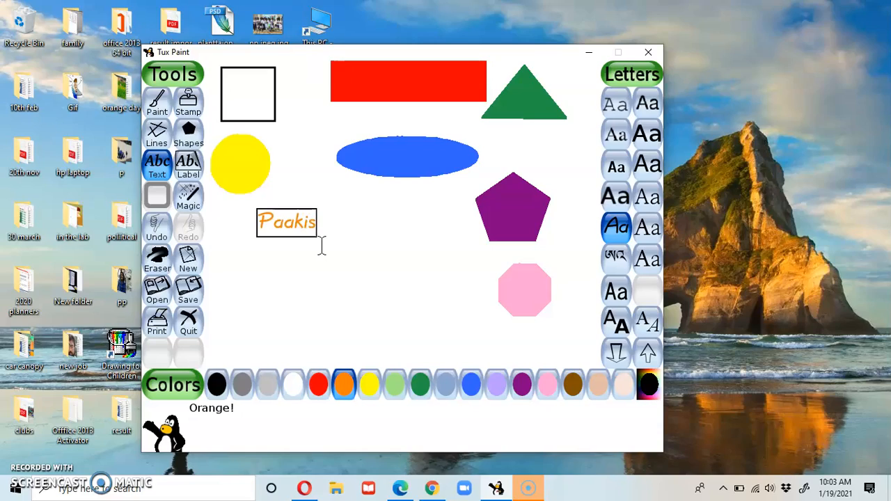
text(tan is )
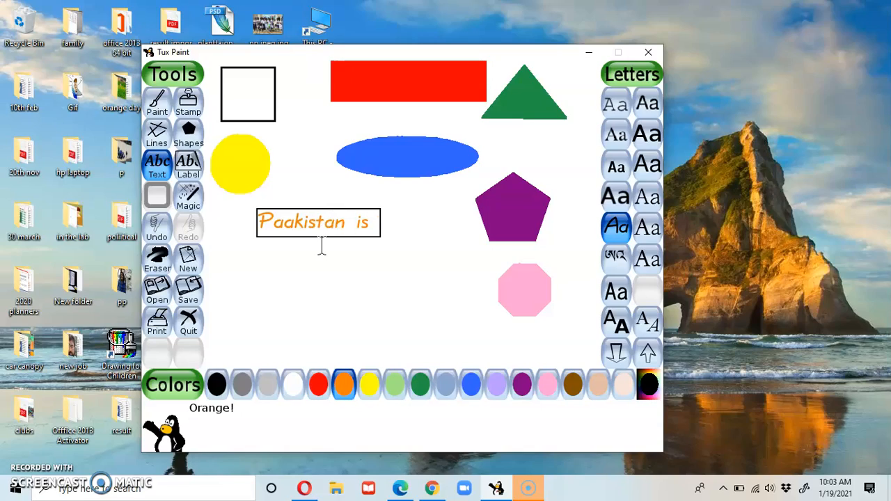
text(our )
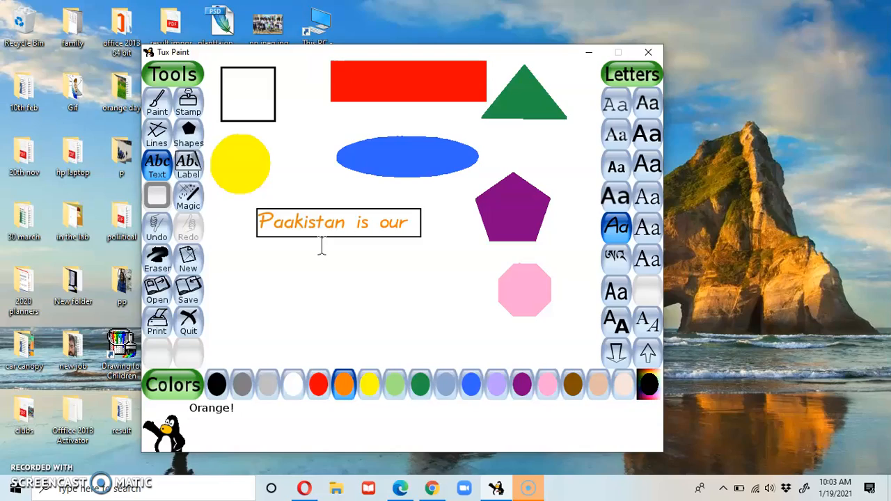
text(dear)
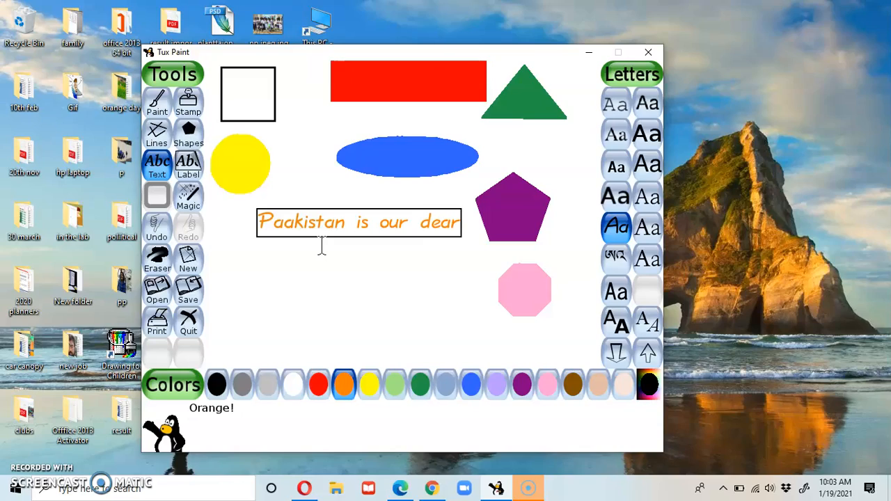
key(Return)
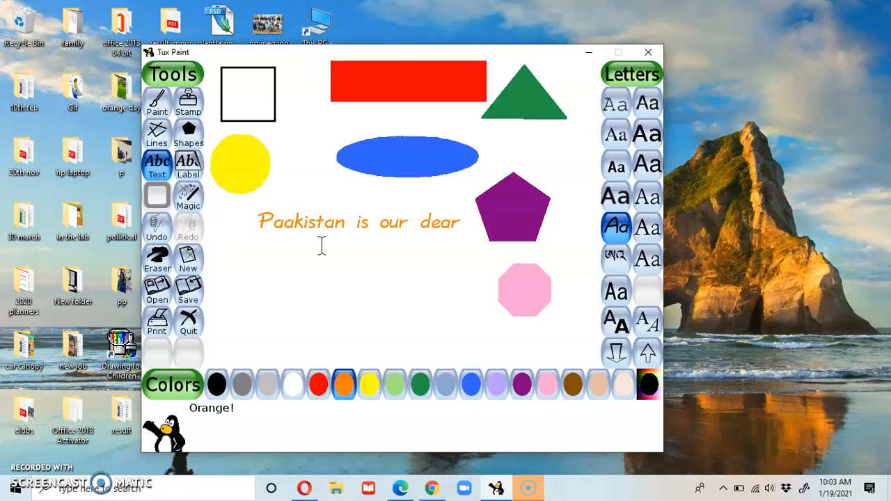
Step: Add the word "Homeland" as a second orange line directly under the sentence
text(Hom)
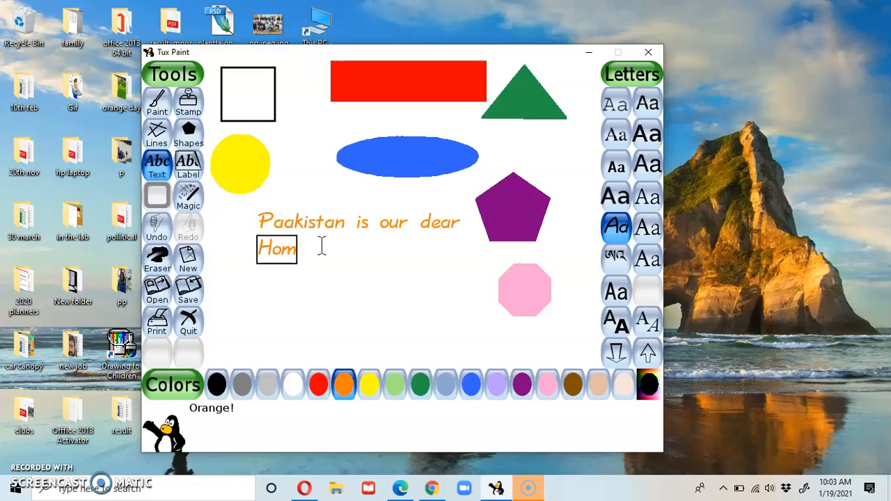
text(eland)
mouse_move(321, 242)
mouse_down()
mouse_move(277, 249)
mouse_move(283, 223)
mouse_move(293, 222)
mouse_up()
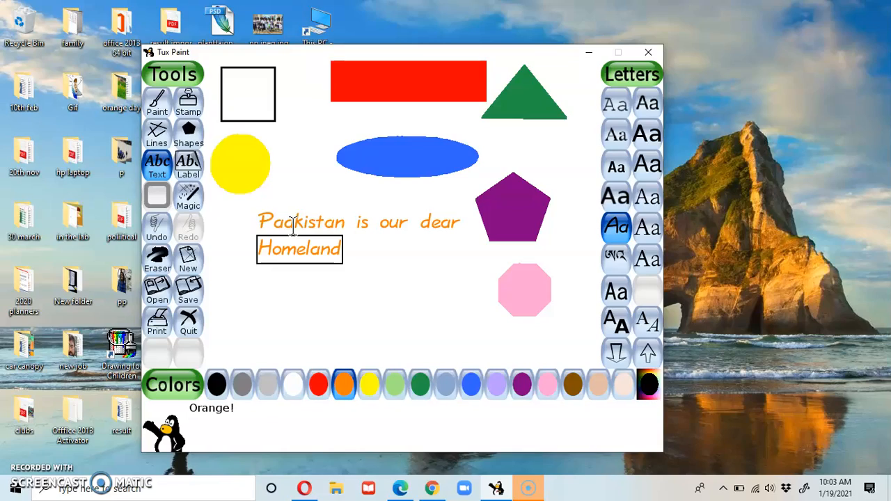
key(Return)
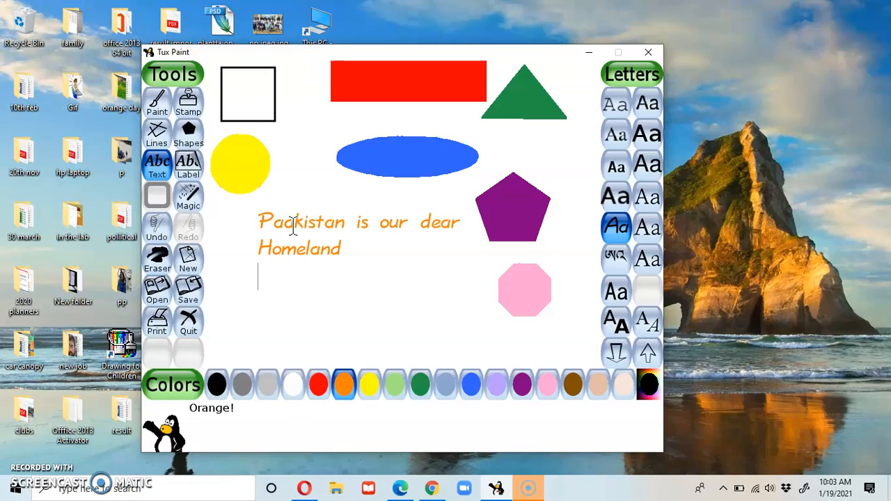
Step: Enter the orange text "Pakistan" in the gap between the red rectangle and the blue ellipse
click(265, 247)
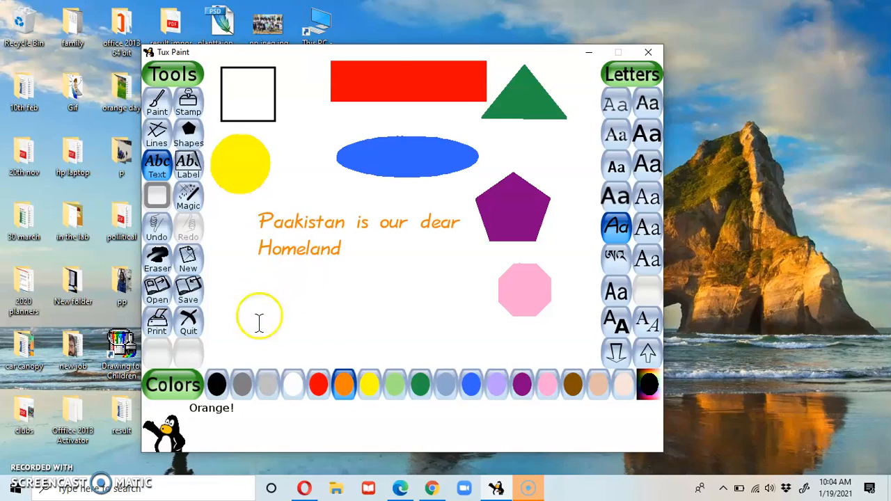
click(373, 329)
click(344, 124)
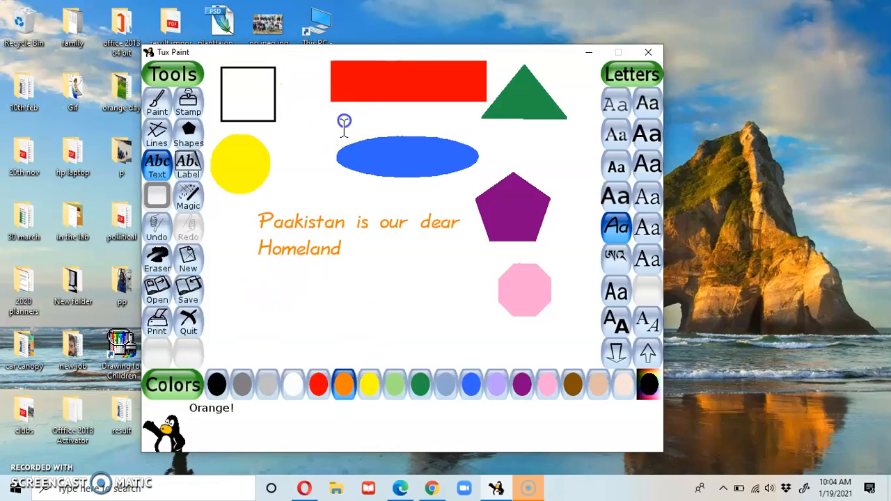
click(344, 111)
click(344, 118)
click(343, 184)
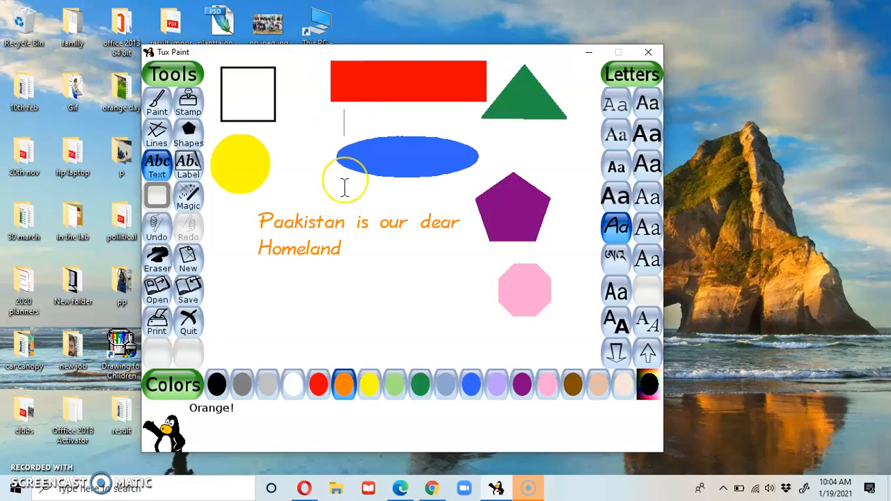
text(P)
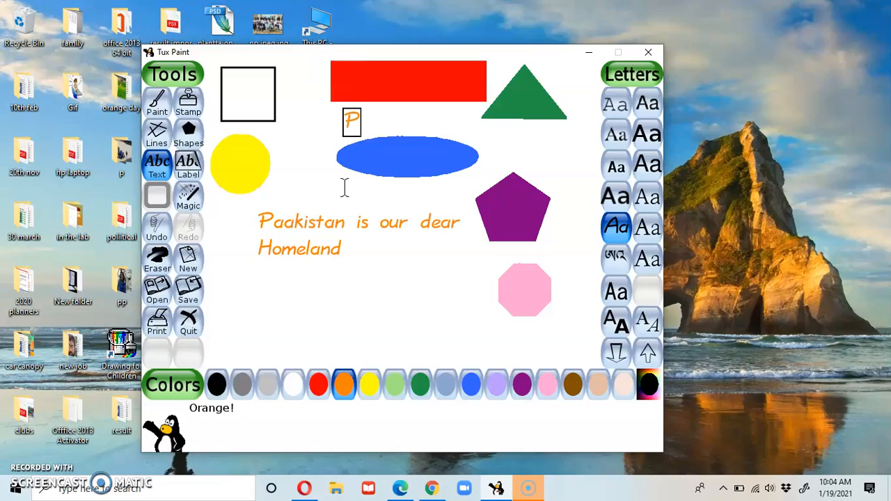
text(akistan)
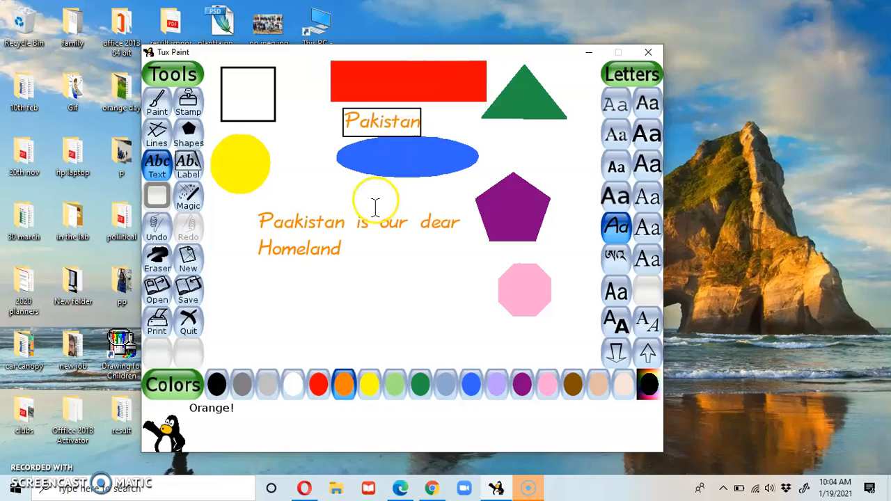
Step: Move the uncommitted text "Pakistan" to several spots around the canvas and finalize it inside the red rectangle
click(313, 313)
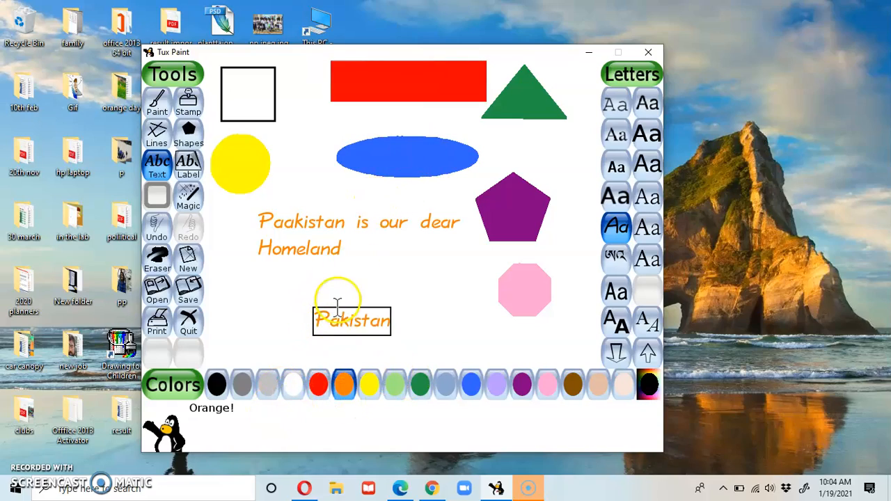
click(298, 131)
click(492, 280)
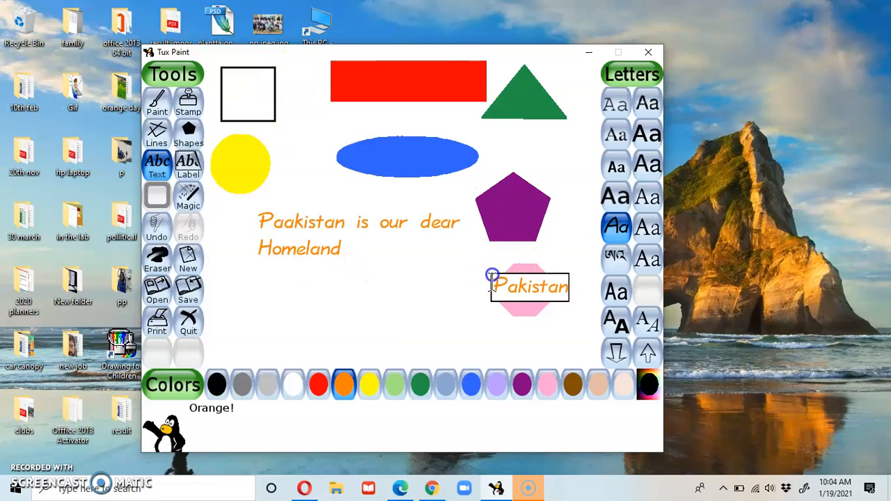
click(556, 148)
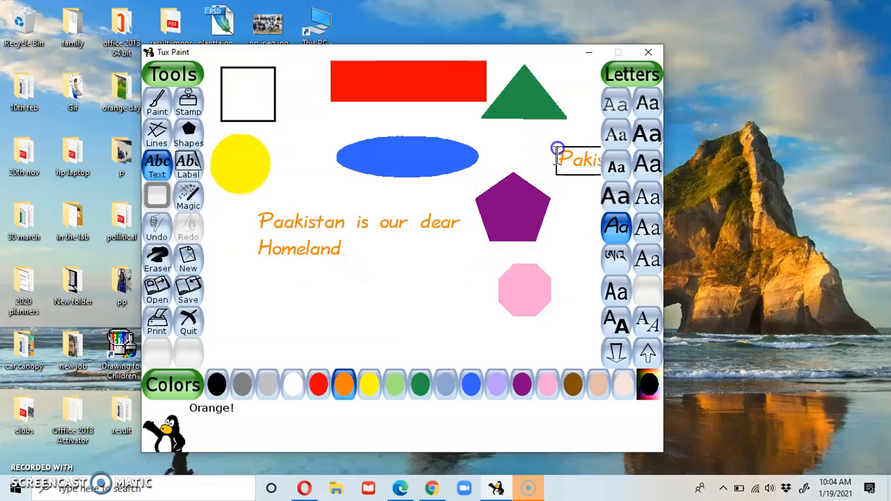
click(327, 127)
click(232, 320)
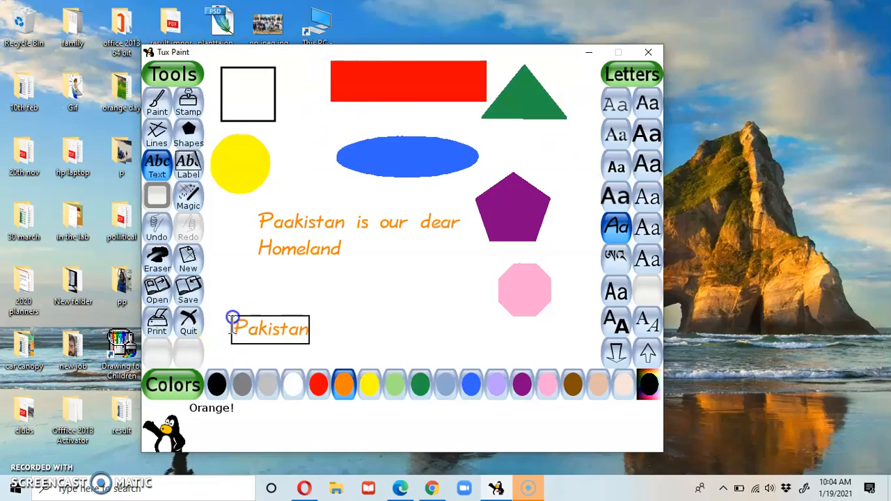
click(366, 76)
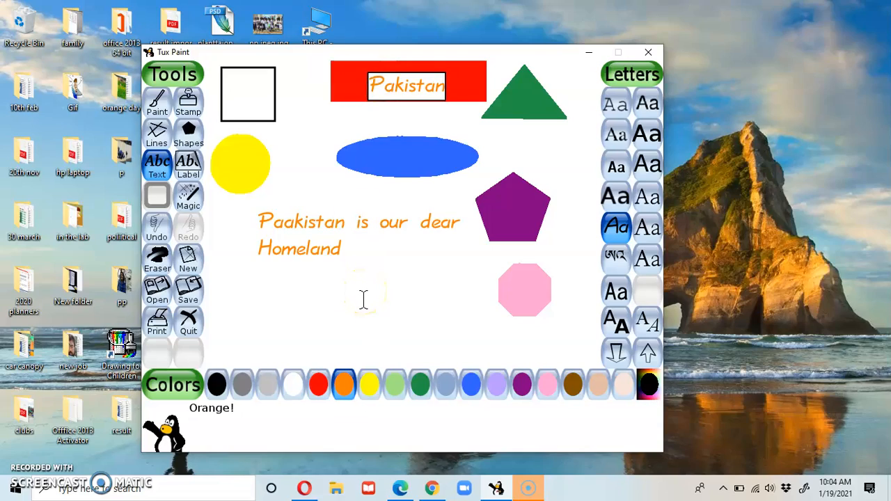
key(Return)
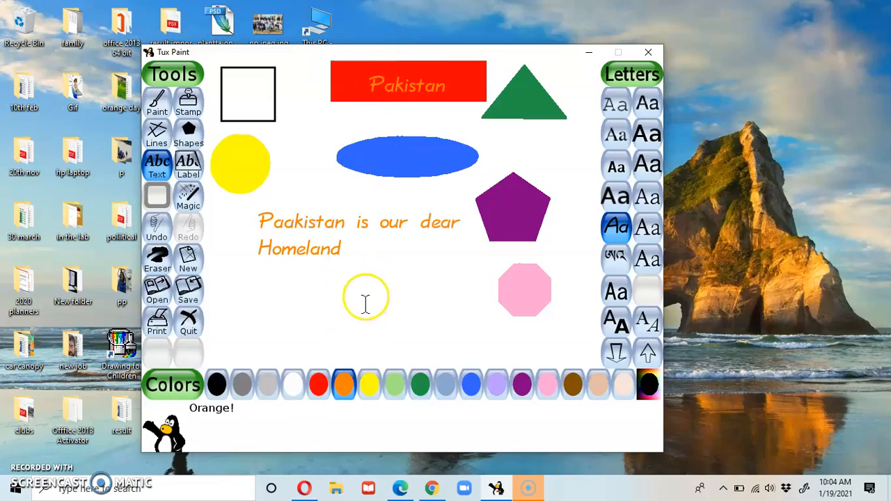
Step: Write the number 1234577 in blue and place it below the word "Homeland"
text(12345)
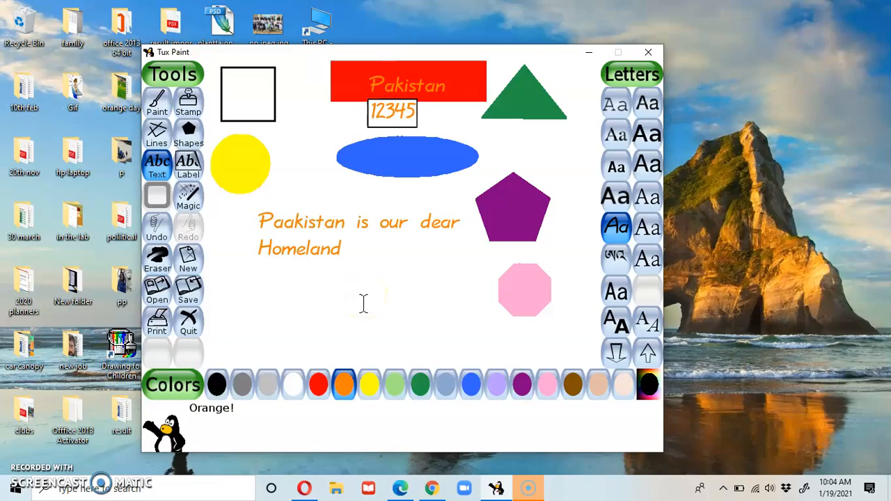
text(77)
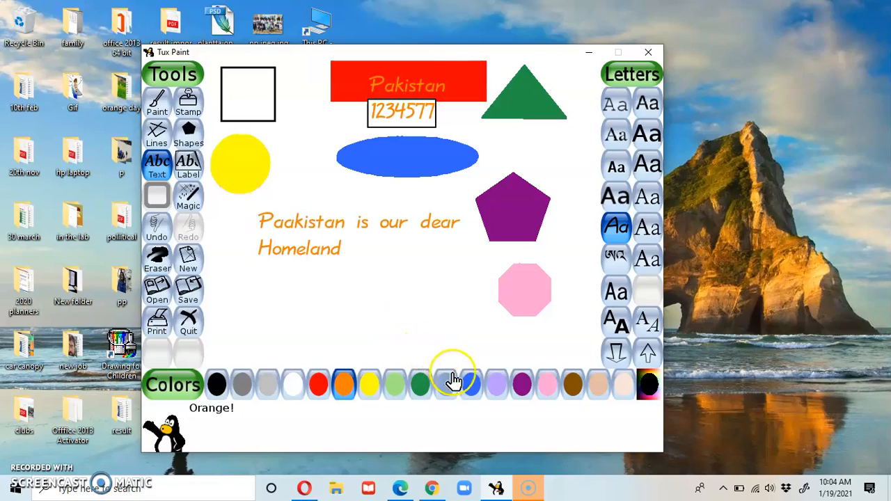
click(470, 387)
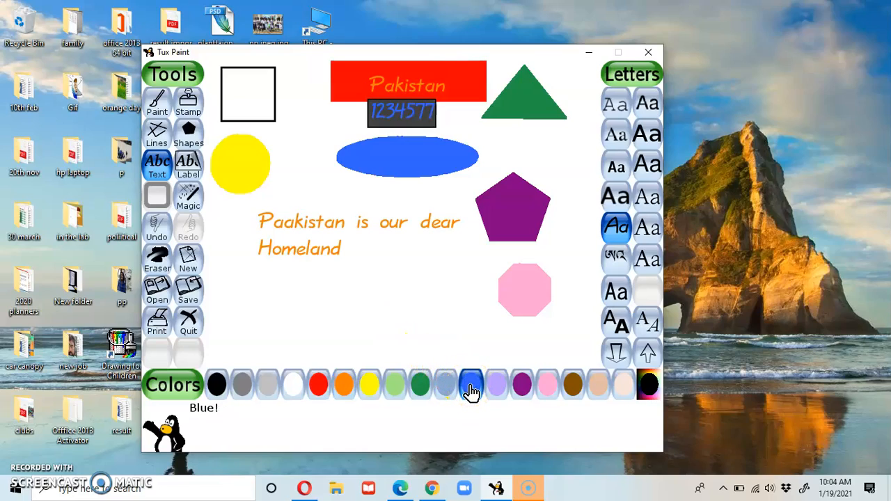
click(414, 272)
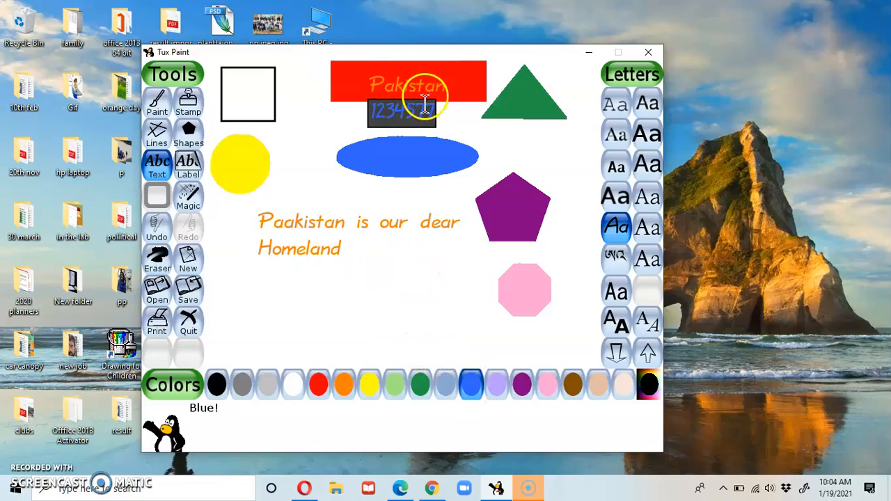
click(255, 279)
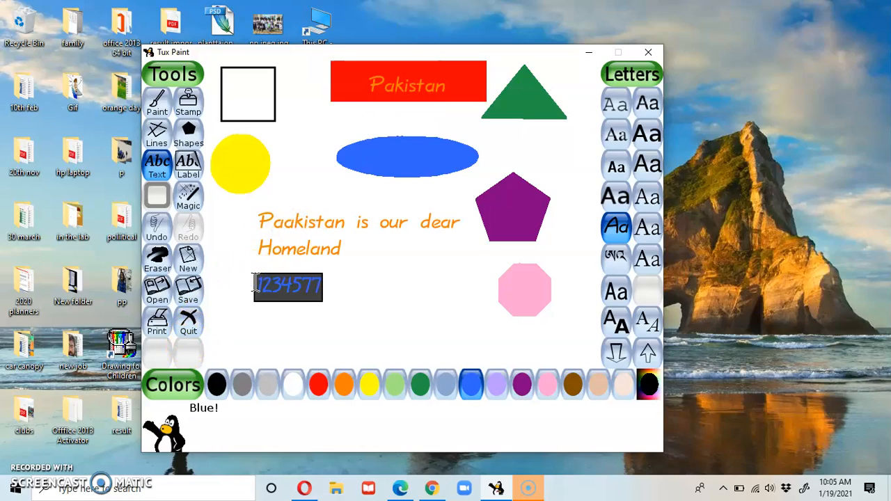
key(Return)
click(362, 337)
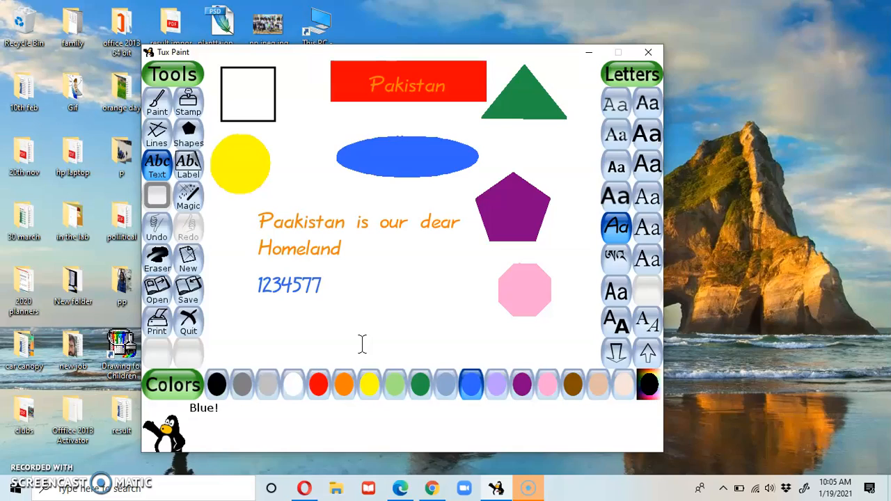
click(422, 226)
click(434, 291)
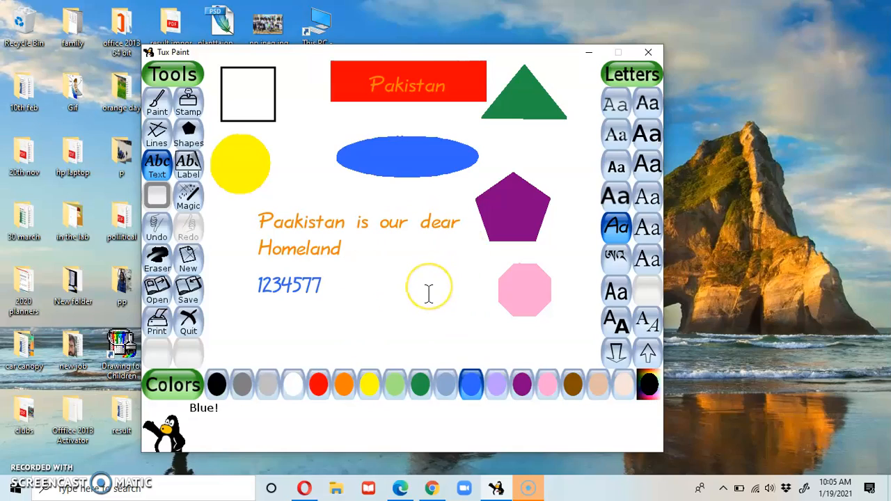
click(245, 350)
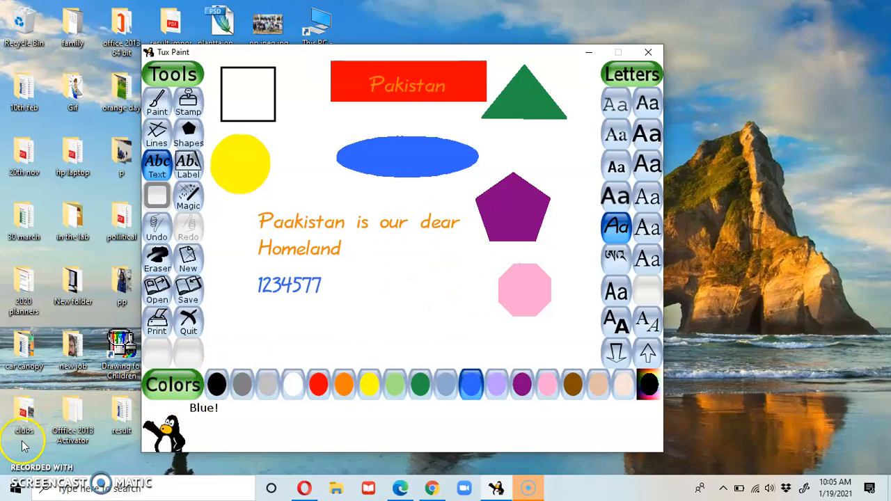